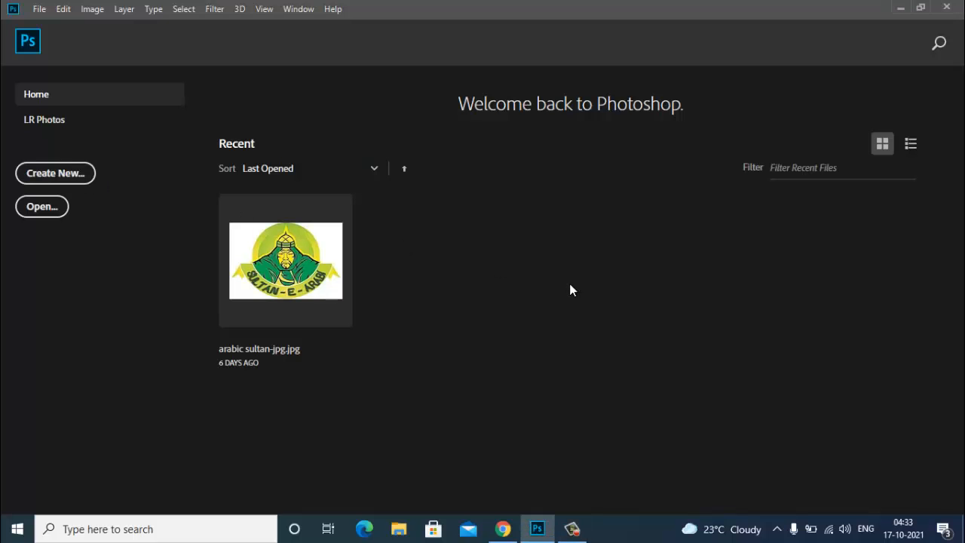
- Create a new portrait A4 print document at 300 pixels/inch in 8-bit RGB Color with a white background
{"action": "key", "text": "ctrl+n"}
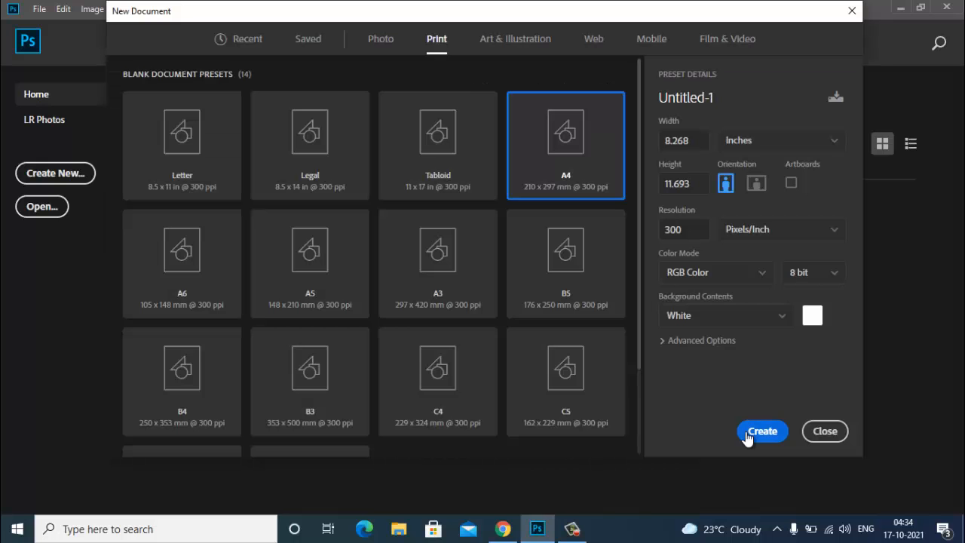
{"action": "left_click", "coordinate": [762, 431]}
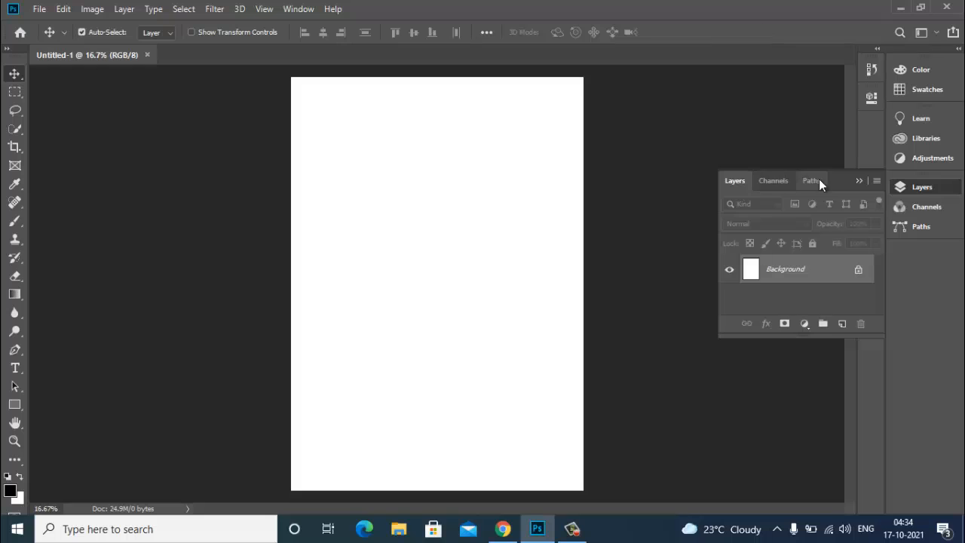
- Collapse the Layers panel, dock History and Properties below the other panels, and shrink the dock to icons only
{"action": "left_click", "coordinate": [857, 182]}
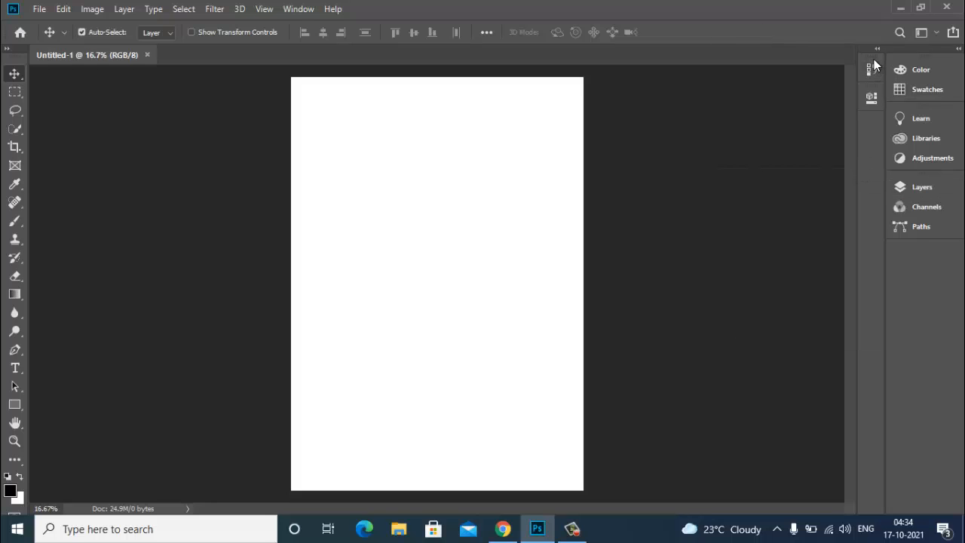
{"action": "left_click_drag", "start_coordinate": [842, 202], "coordinate": [927, 257]}
{"action": "left_click_drag", "start_coordinate": [902, 269], "coordinate": [902, 269]}
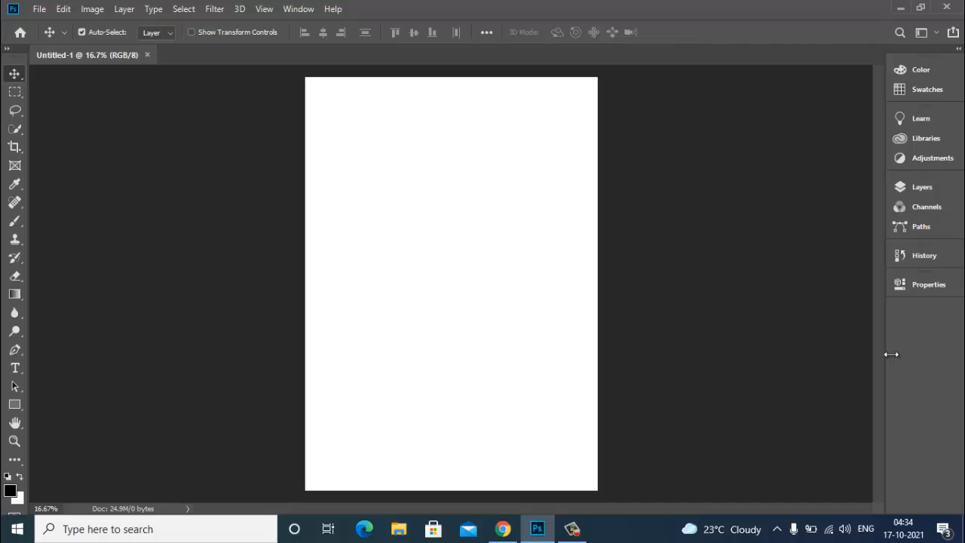
{"action": "left_click_drag", "start_coordinate": [891, 353], "coordinate": [960, 343]}
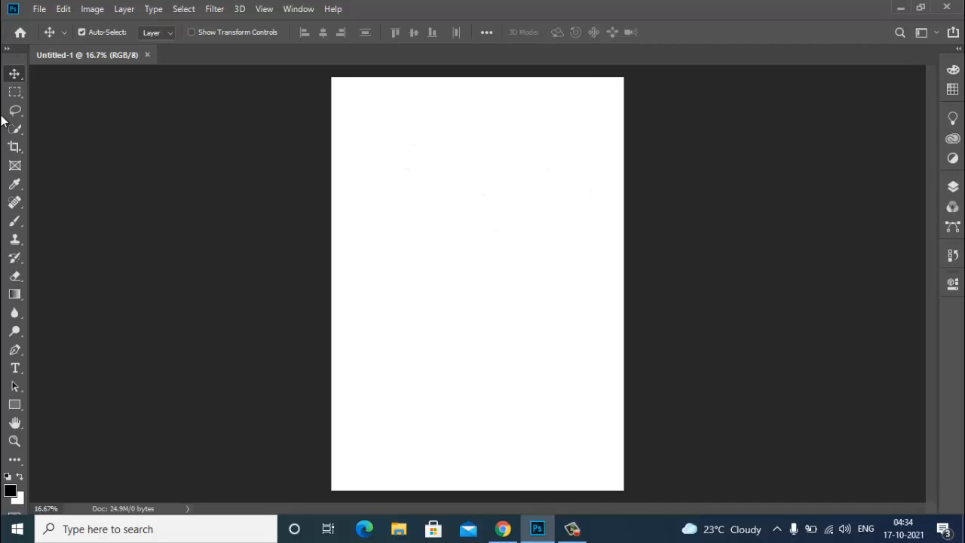
- Draw a black ellipse shape about 1038 × 1344 px in the upper middle of the page with the Ellipse Tool
{"action": "left_click", "coordinate": [17, 368]}
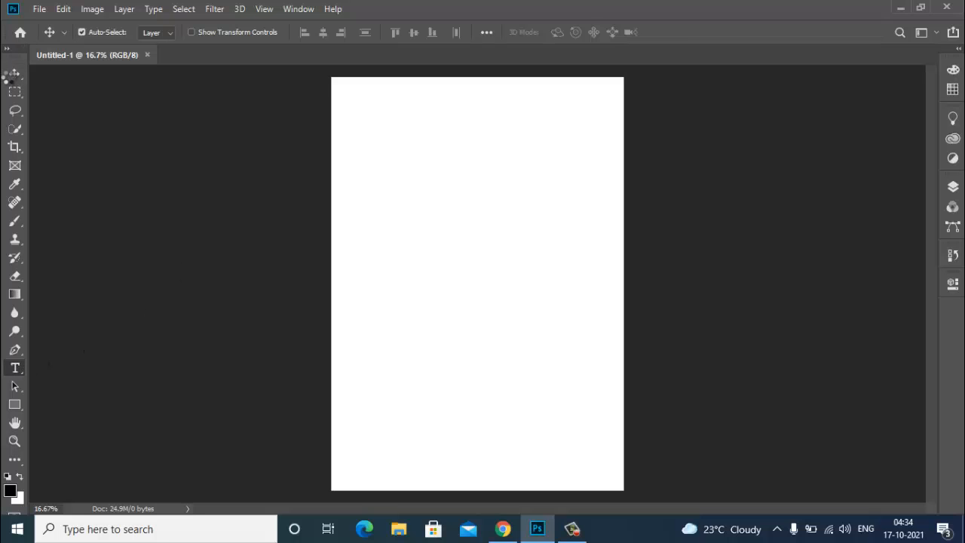
{"action": "left_click", "coordinate": [15, 76]}
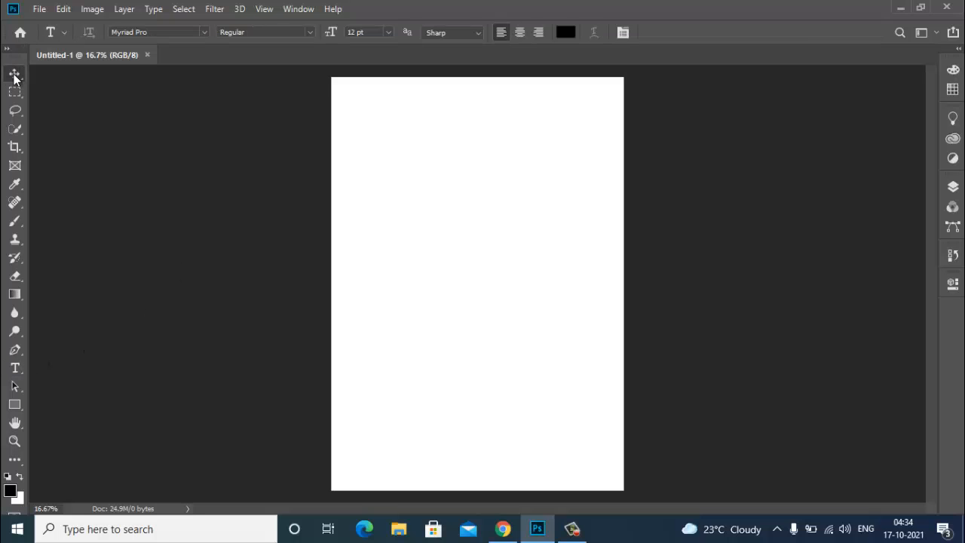
{"action": "left_click", "coordinate": [15, 406]}
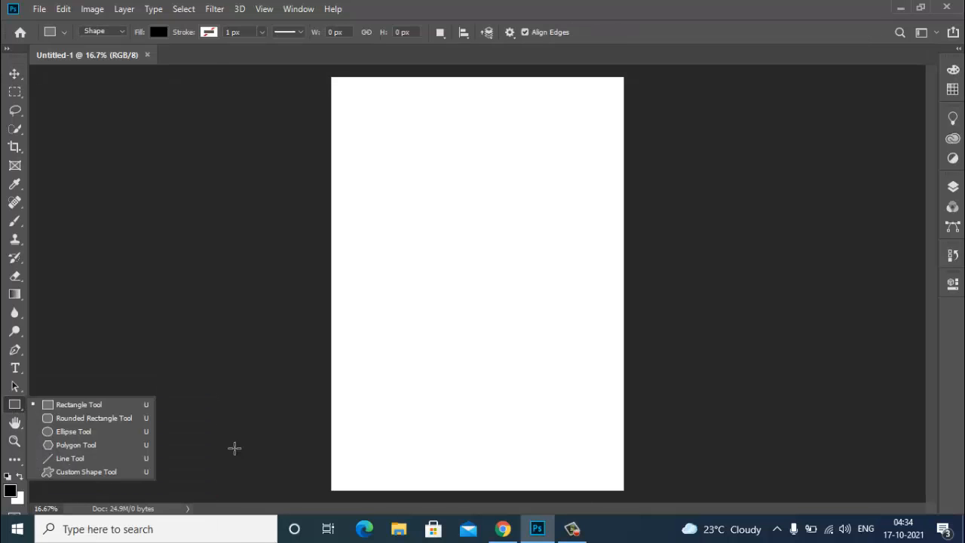
{"action": "left_click", "coordinate": [75, 435]}
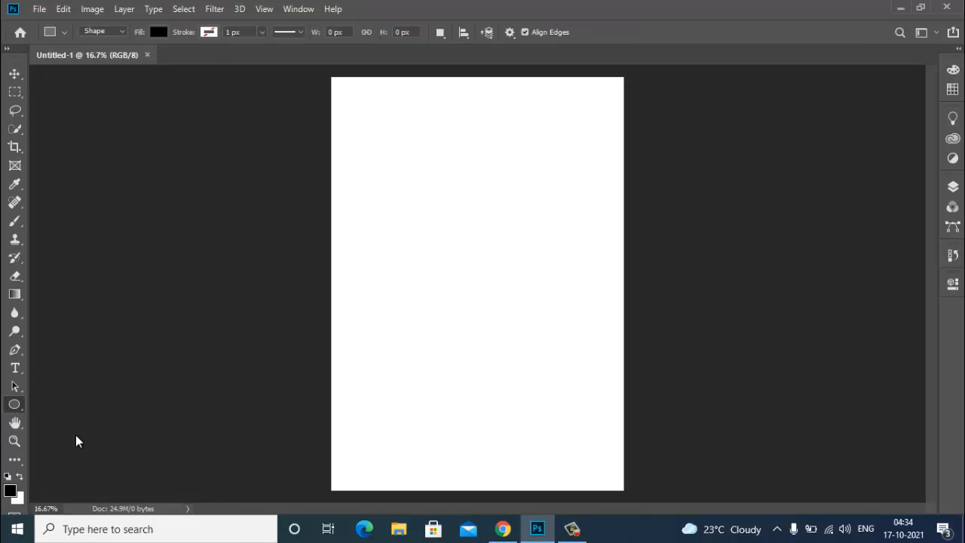
{"action": "left_click_drag", "start_coordinate": [416, 159], "coordinate": [537, 317]}
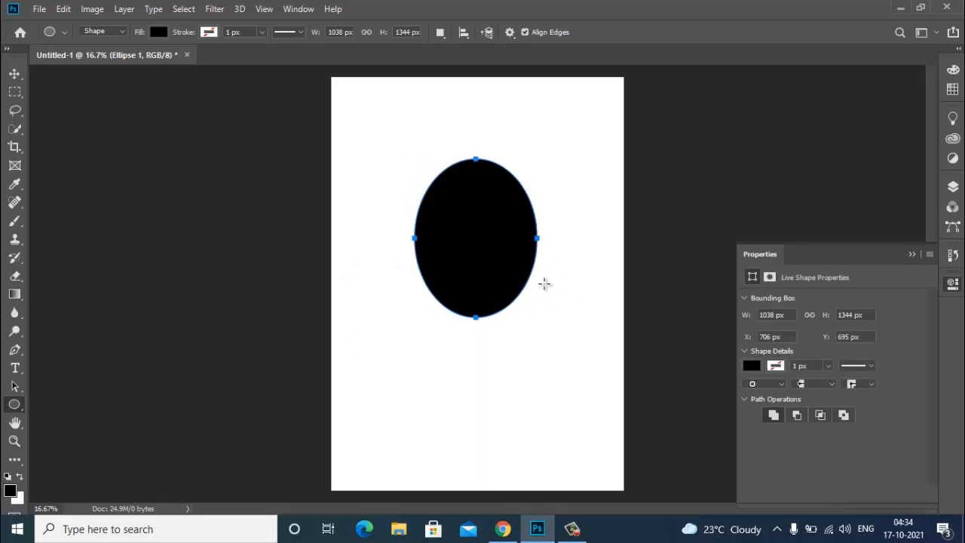
{"action": "left_click", "coordinate": [911, 255]}
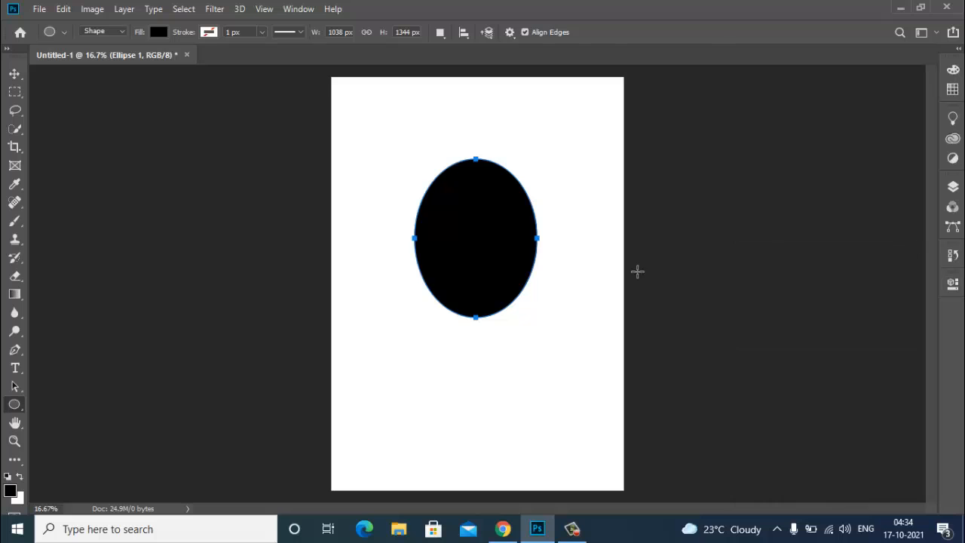
{"action": "key", "text": "v"}
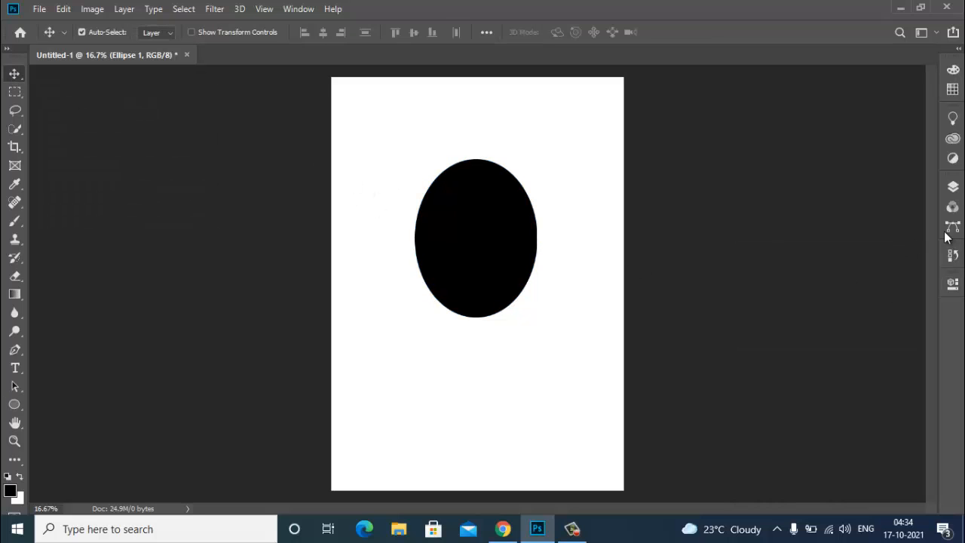
- Show the layer list and switch the ellipse layer's visibility off and back on
{"action": "left_click", "coordinate": [953, 186]}
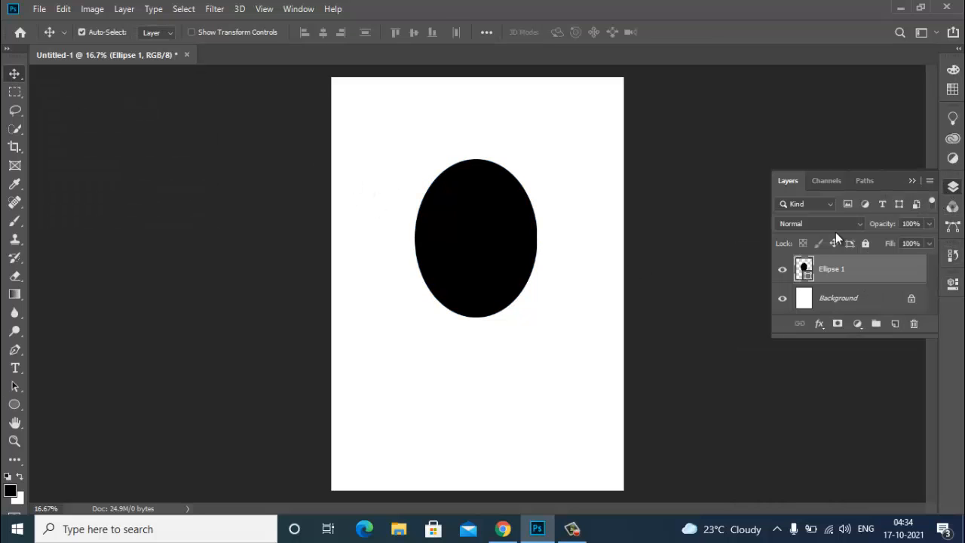
{"action": "left_click", "coordinate": [782, 271]}
{"action": "left_click", "coordinate": [781, 271]}
- Place the pineapple photo from the Downloads folder as an embedded image and position it over the ellipse
{"action": "key", "text": "alt+f"}
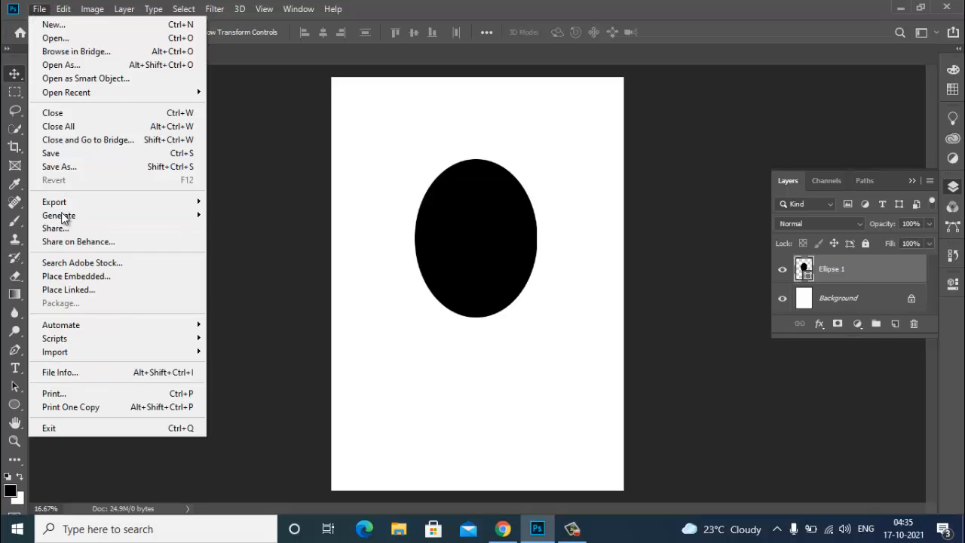
{"action": "left_click", "coordinate": [69, 276]}
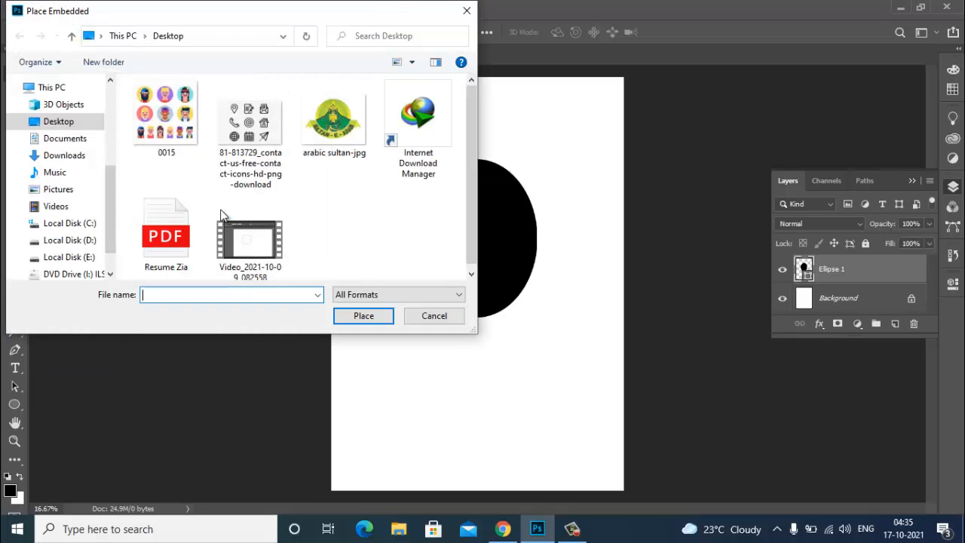
{"action": "left_click", "coordinate": [60, 156]}
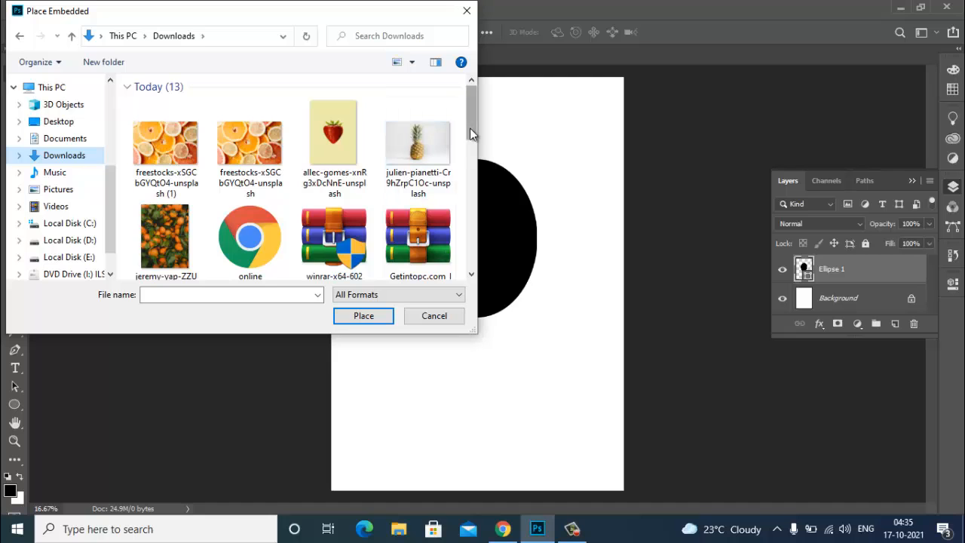
{"action": "scroll", "coordinate": [471, 130], "scroll_direction": "down", "scroll_amount": 1}
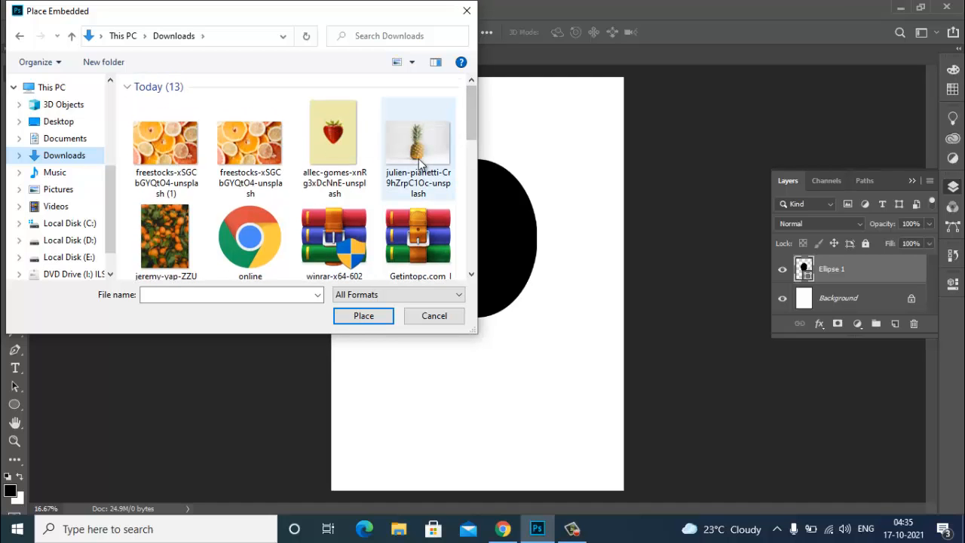
{"action": "left_click", "coordinate": [418, 147]}
{"action": "left_click", "coordinate": [363, 315]}
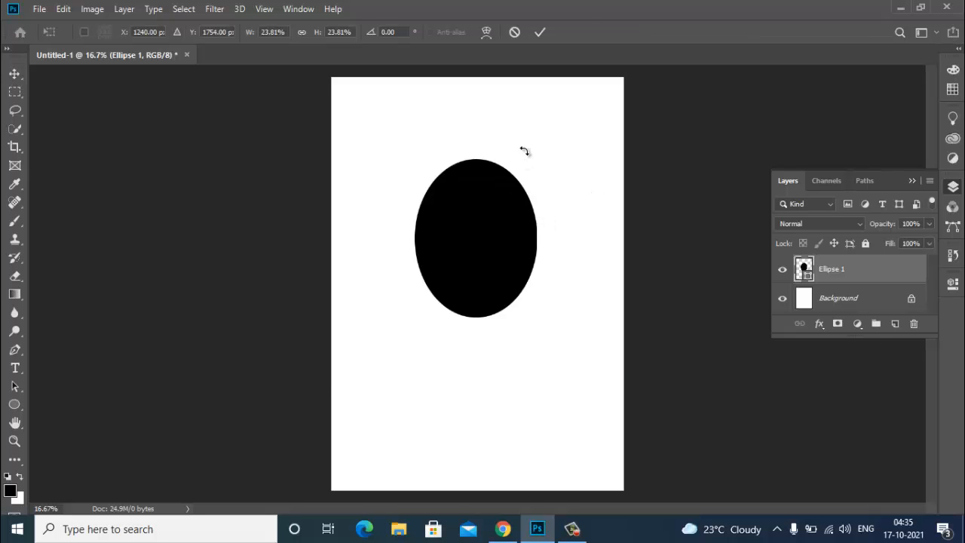
{"action": "left_click_drag", "start_coordinate": [496, 283], "coordinate": [496, 238]}
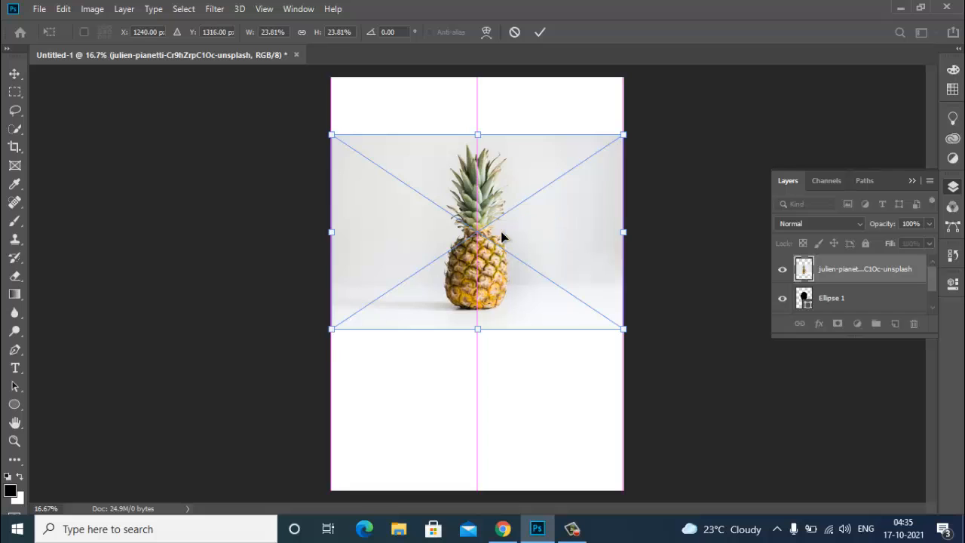
{"action": "left_click", "coordinate": [540, 32]}
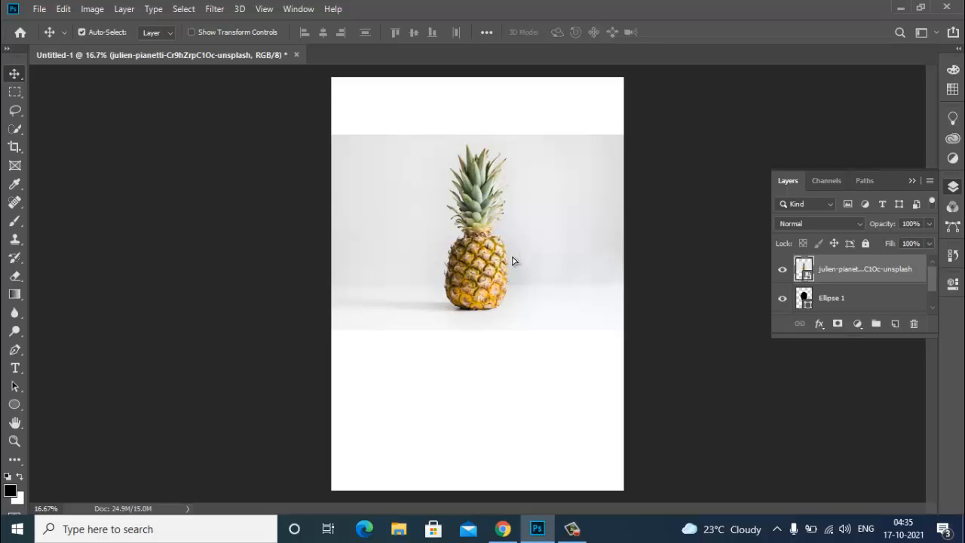
{"action": "left_click_drag", "start_coordinate": [514, 261], "coordinate": [517, 265]}
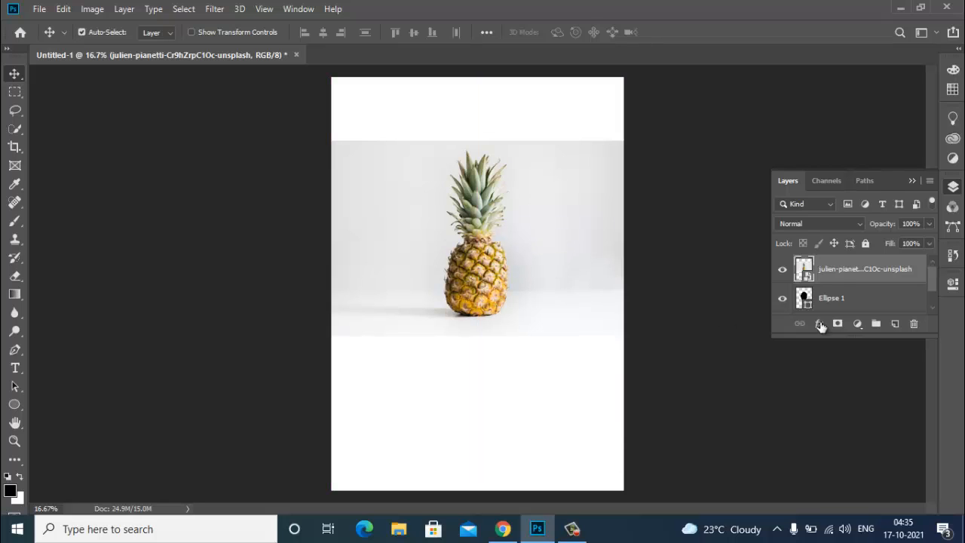
- Try clipping the pineapple photo to the ellipse with a clipping mask, and undo it
{"action": "right_click", "coordinate": [836, 276]}
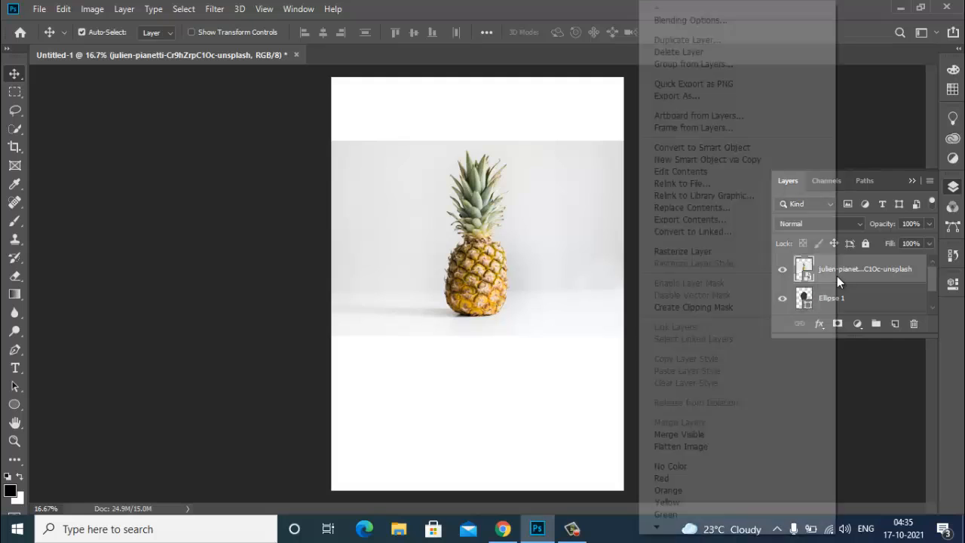
{"action": "left_click", "coordinate": [728, 307]}
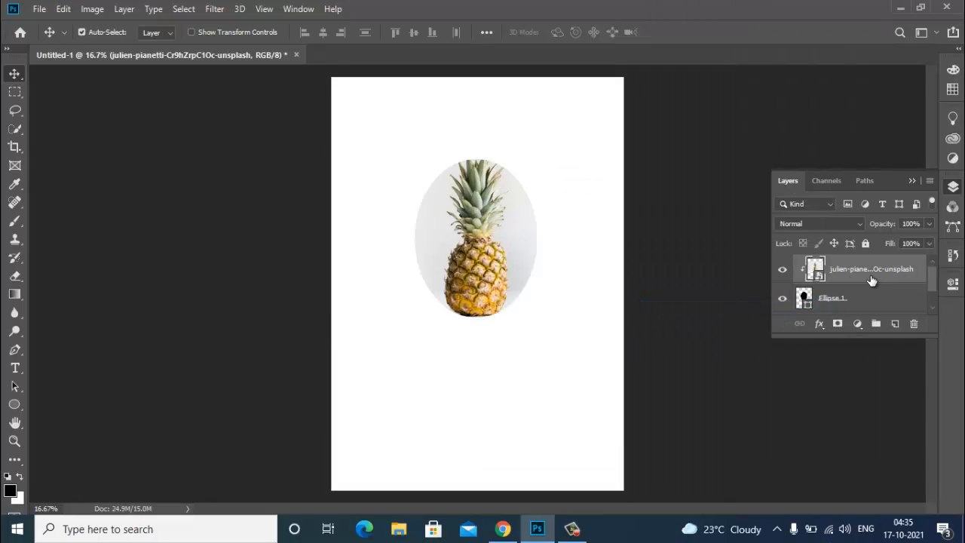
{"action": "key", "text": "ctrl+z"}
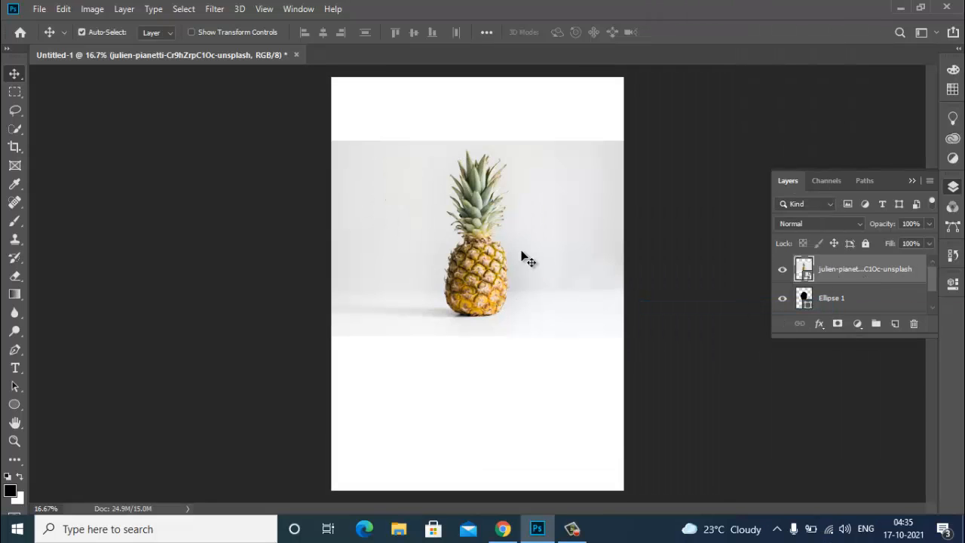
- Shift the pineapple photo slightly over the ellipse and lower its layer opacity to 57%
{"action": "mouse_move", "coordinate": [504, 241]}
{"action": "left_mouse_down"}
{"action": "mouse_move", "coordinate": [502, 296]}
{"action": "mouse_move", "coordinate": [500, 217]}
{"action": "mouse_move", "coordinate": [503, 229]}
{"action": "left_mouse_up"}
{"action": "left_click", "coordinate": [928, 224]}
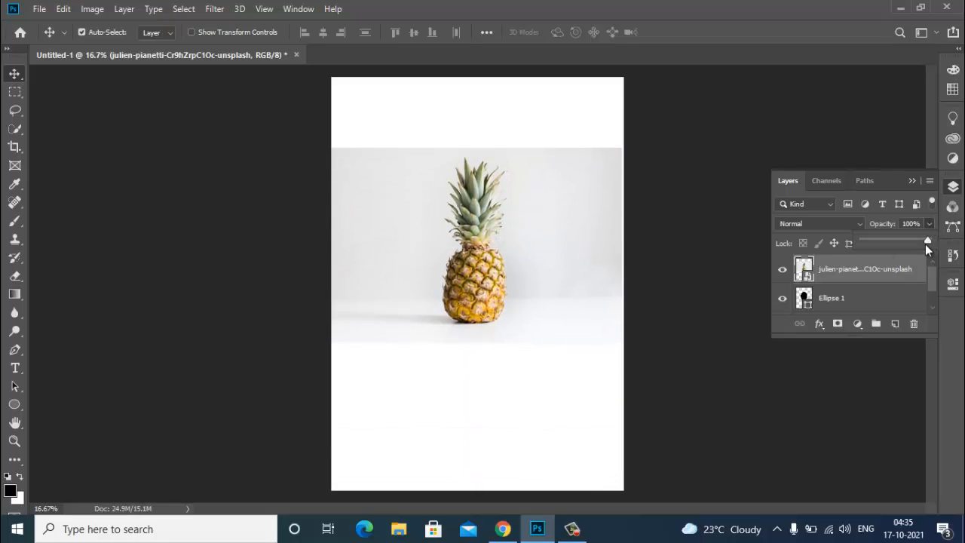
{"action": "left_click_drag", "start_coordinate": [909, 249], "coordinate": [899, 245]}
{"action": "left_click", "coordinate": [560, 238]}
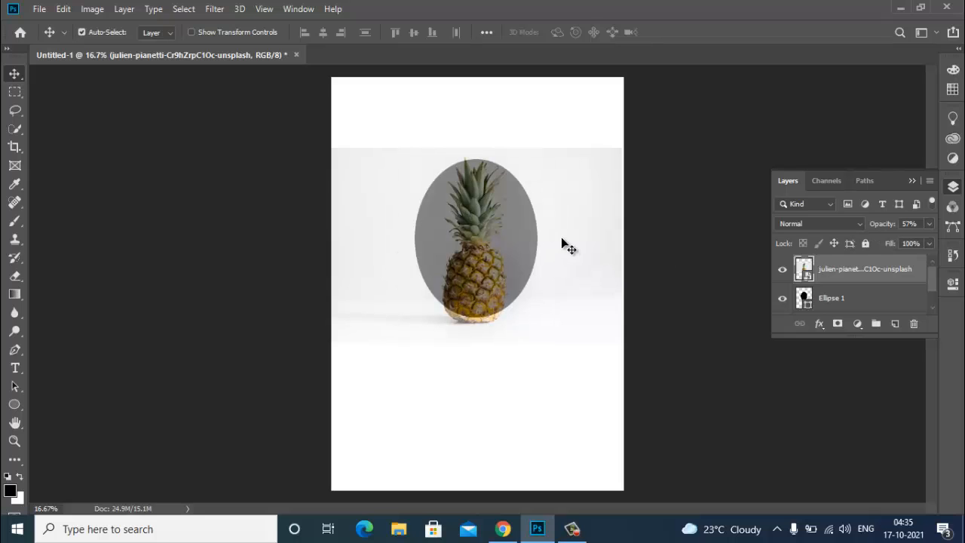
- Free-transform the pineapple photo to about 20.62% scale and move it so the whole pineapple fits inside the ellipse
{"action": "key", "text": "ctrl+t"}
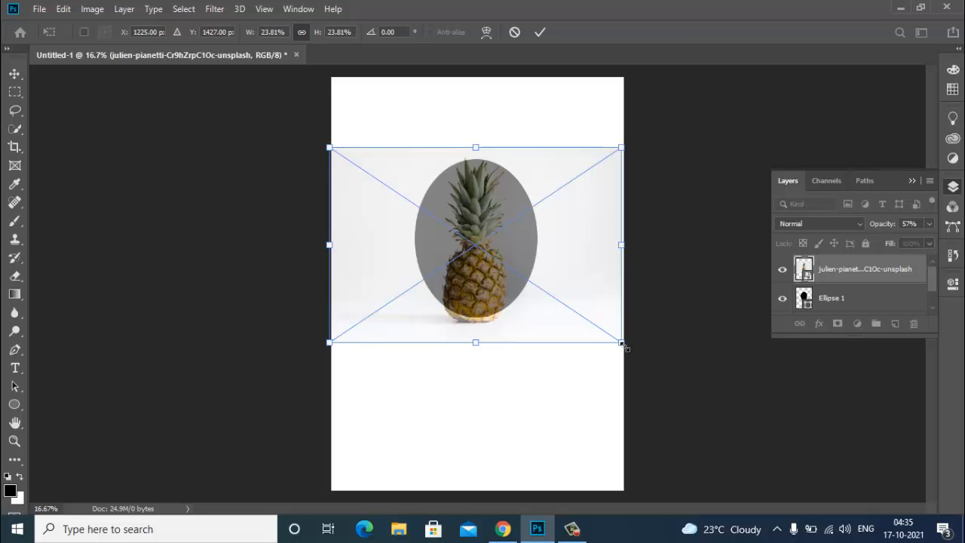
{"action": "left_click_drag", "start_coordinate": [622, 345], "coordinate": [611, 308]}
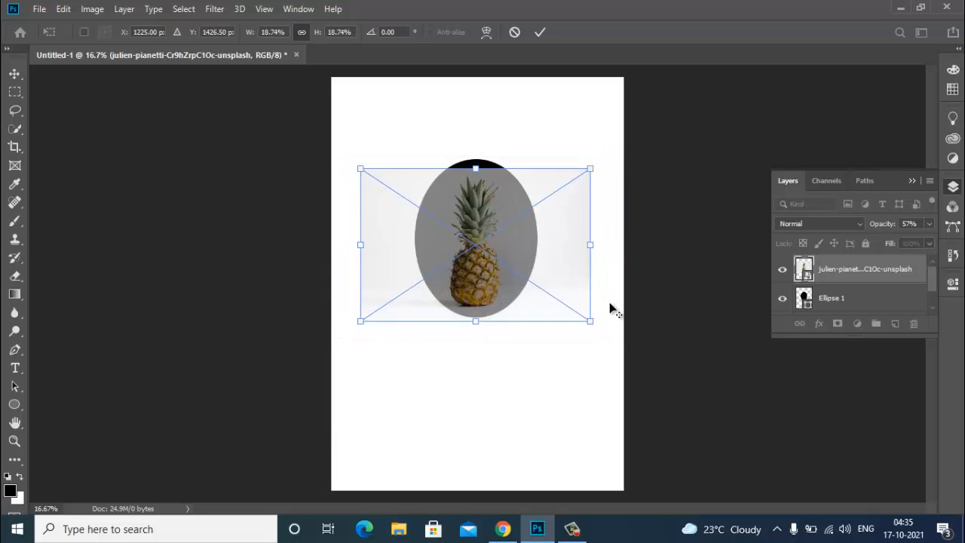
{"action": "left_click_drag", "start_coordinate": [501, 279], "coordinate": [497, 271]}
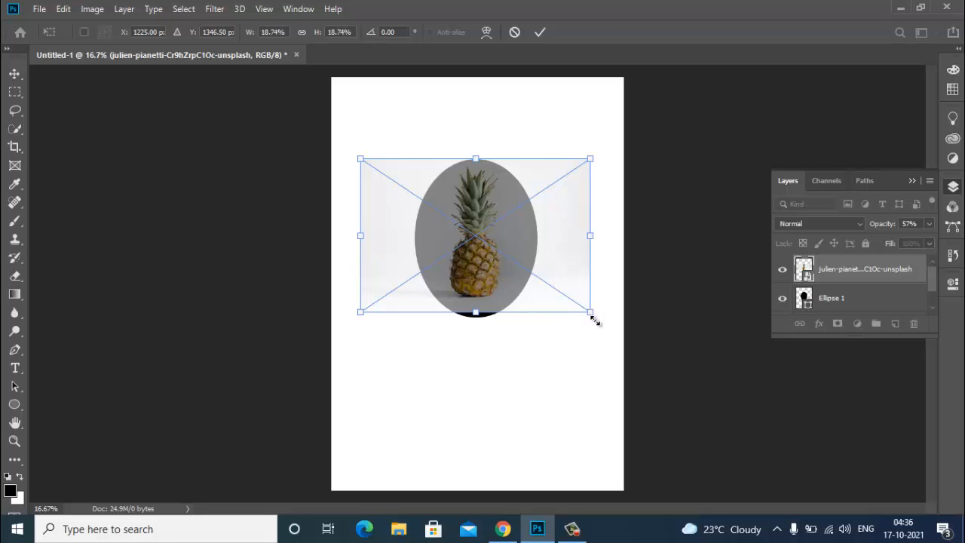
{"action": "left_click_drag", "start_coordinate": [594, 320], "coordinate": [604, 329]}
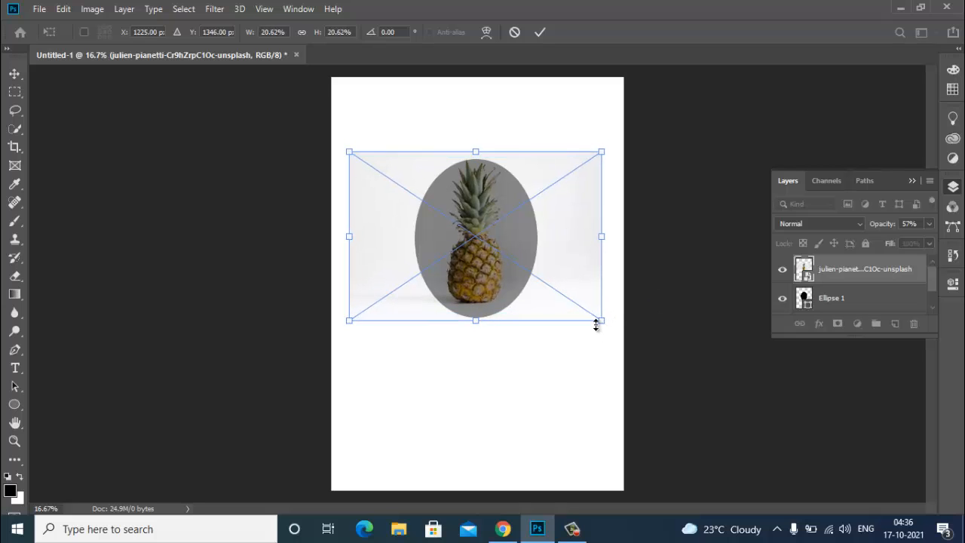
{"action": "key", "text": "shift+Down"}
{"action": "key", "text": "shift+Down"}
{"action": "key", "text": "shift+Down"}
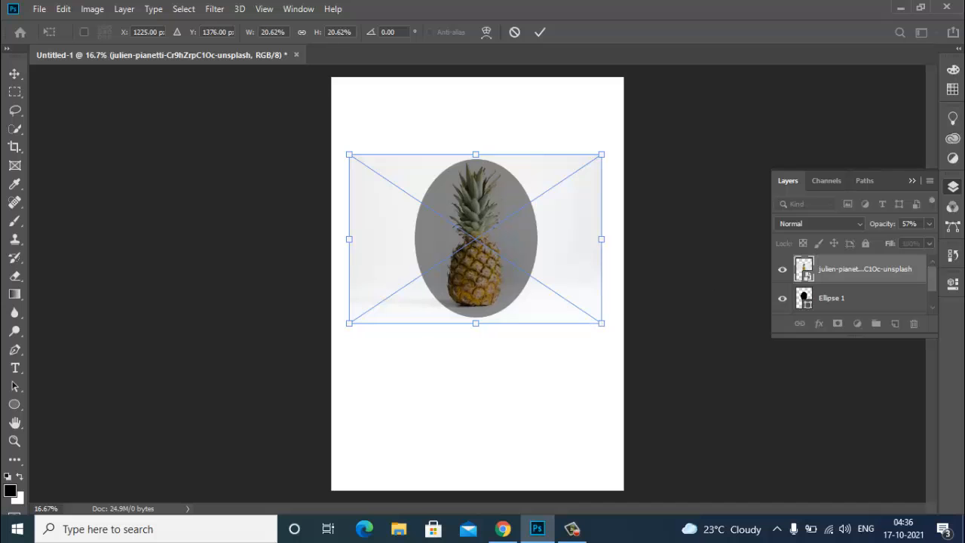
{"action": "left_click", "coordinate": [540, 32]}
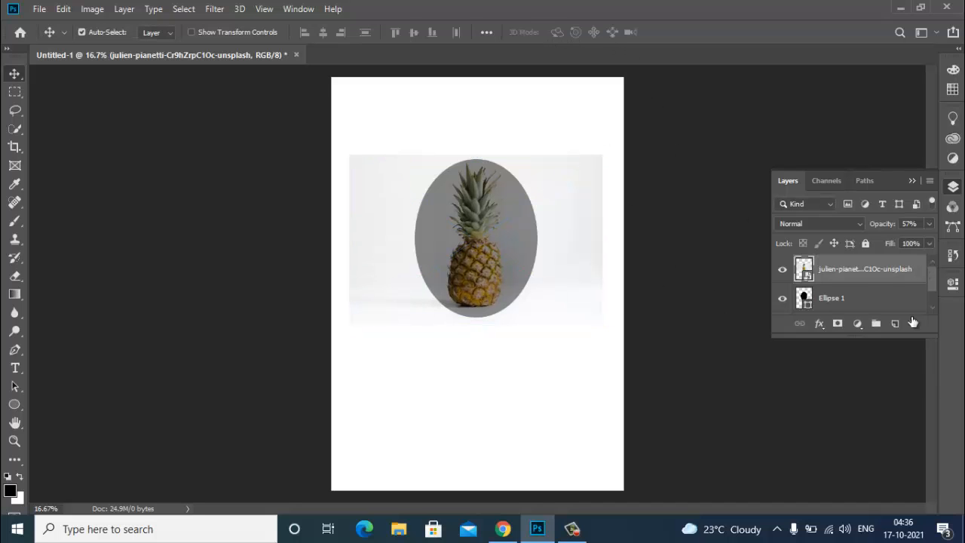
- Create a clipping mask from the pineapple photo to the ellipse and set the photo's opacity to 100%
{"action": "right_click", "coordinate": [860, 266]}
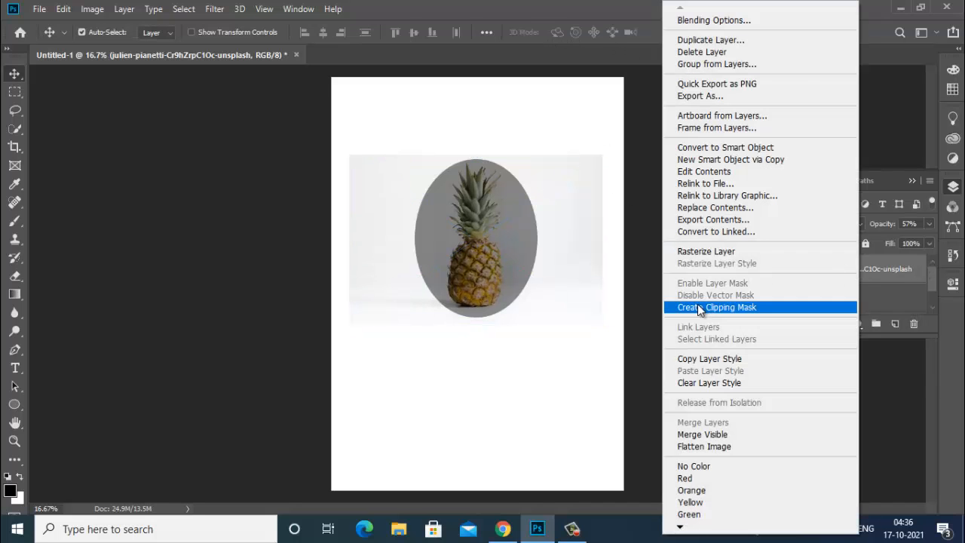
{"action": "left_click", "coordinate": [697, 306]}
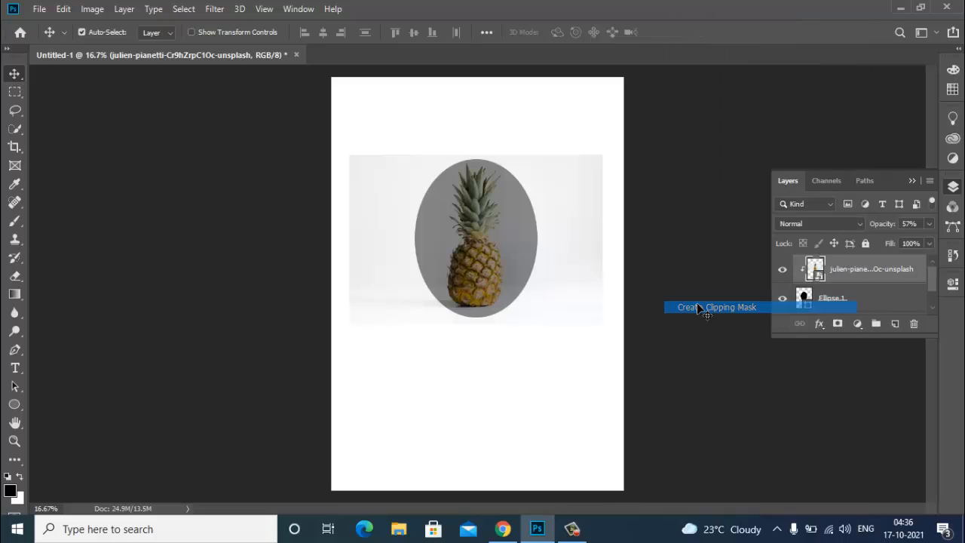
{"action": "left_click", "coordinate": [930, 224]}
{"action": "left_click_drag", "start_coordinate": [927, 237], "coordinate": [937, 238]}
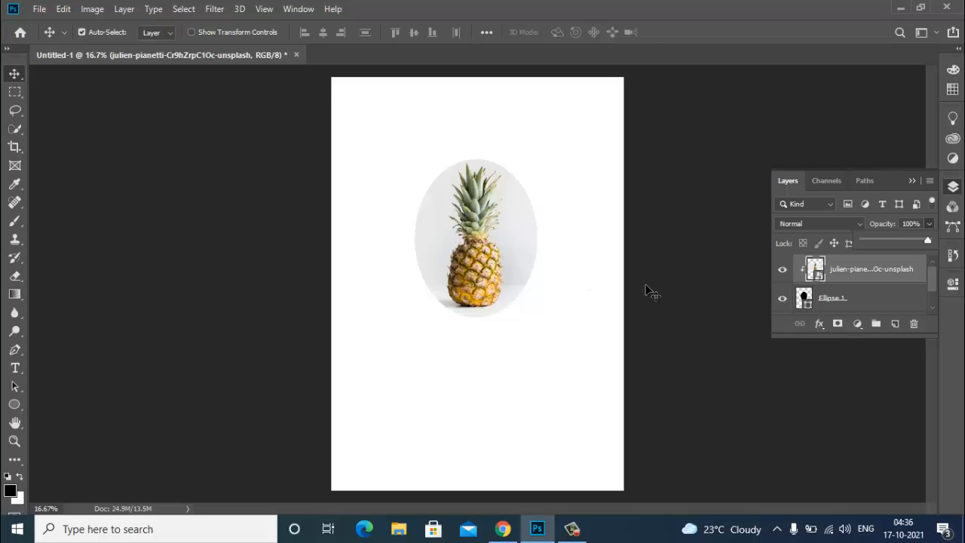
- Release the clipping mask between the pineapple photo and the Ellipse 1 layer
{"action": "left_click", "coordinate": [851, 298]}
{"action": "left_click", "coordinate": [841, 301]}
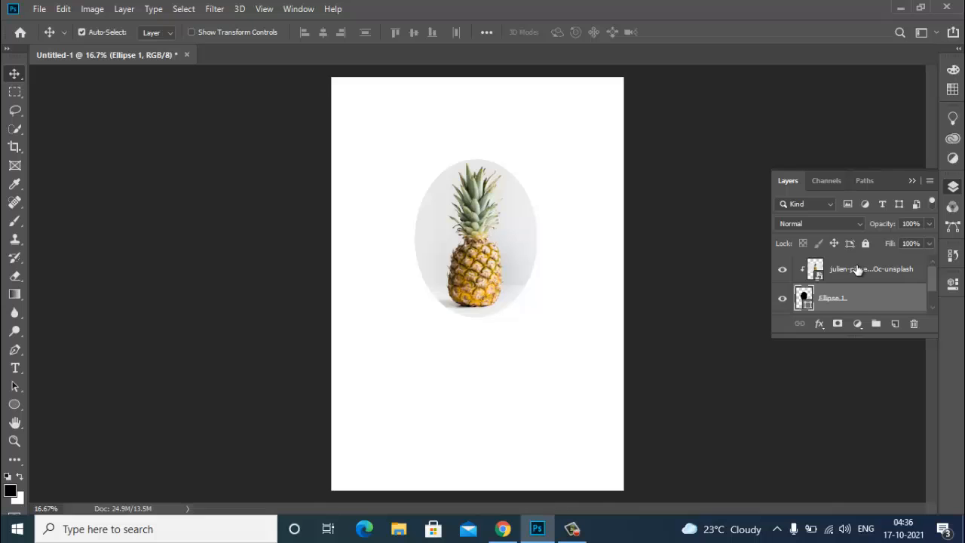
{"action": "left_click", "coordinate": [857, 270]}
{"action": "right_click", "coordinate": [856, 265]}
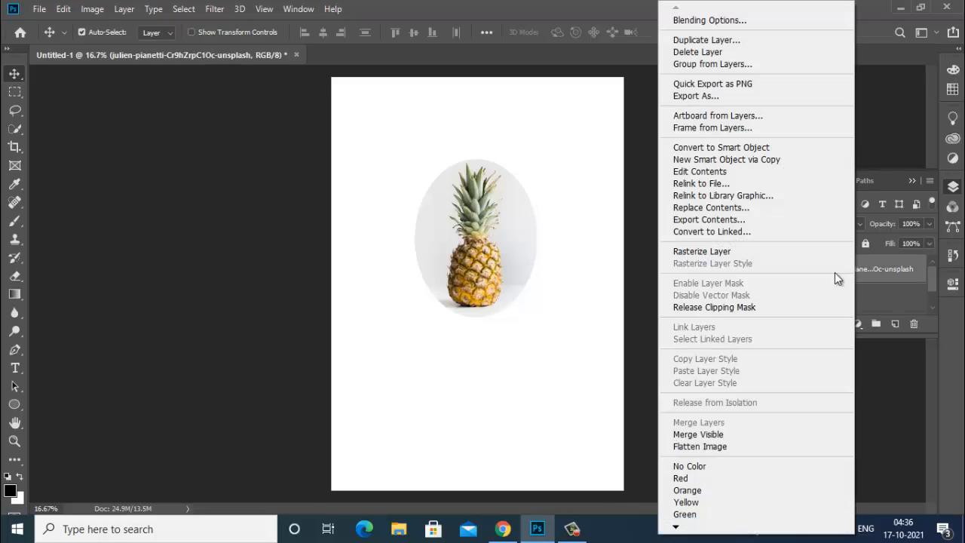
{"action": "left_click", "coordinate": [712, 308]}
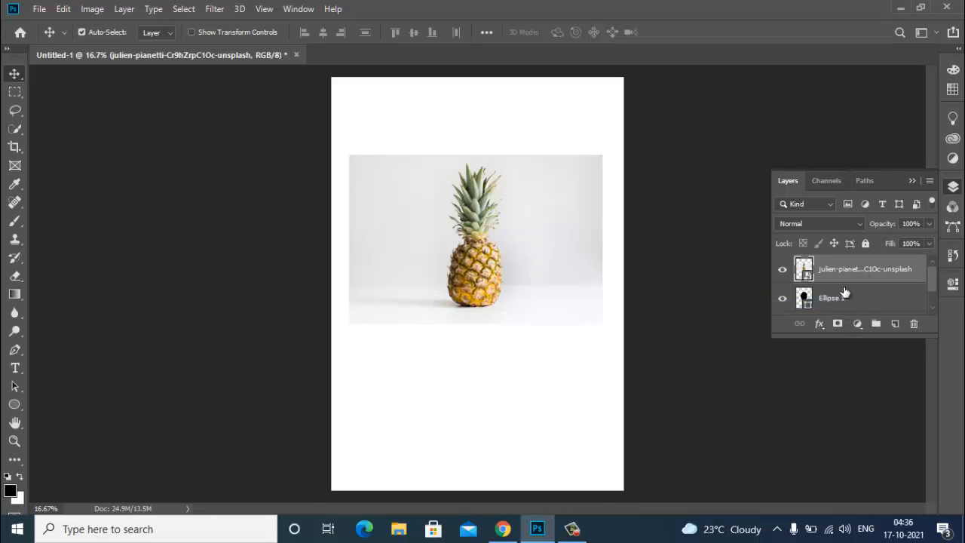
- Toggle the pineapple photo's visibility off and on, and try clipping it to the ellipse and releasing it directly between the two layers
{"action": "left_click", "coordinate": [784, 271]}
{"action": "left_click", "coordinate": [784, 272]}
{"action": "left_click", "coordinate": [871, 278], "text": "alt"}
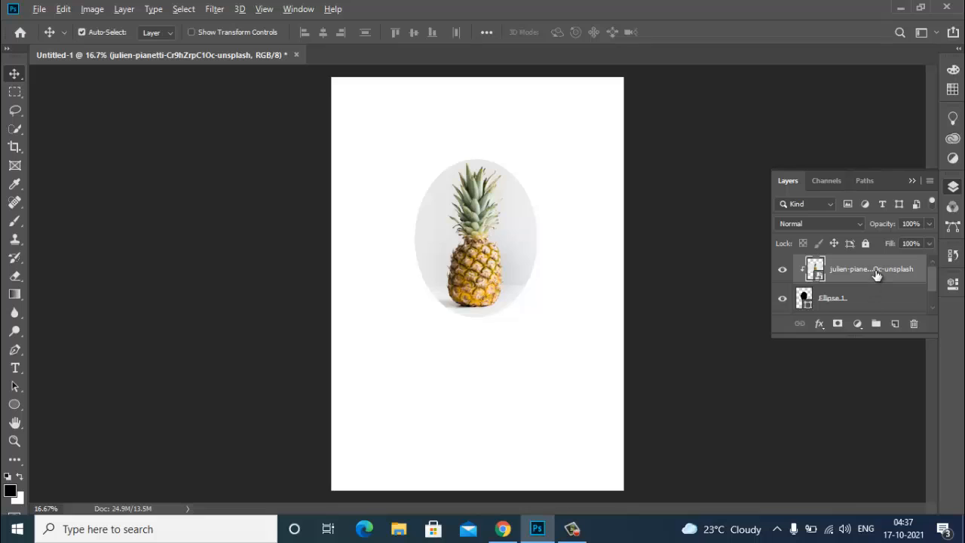
{"action": "left_click", "coordinate": [874, 281], "text": "alt"}
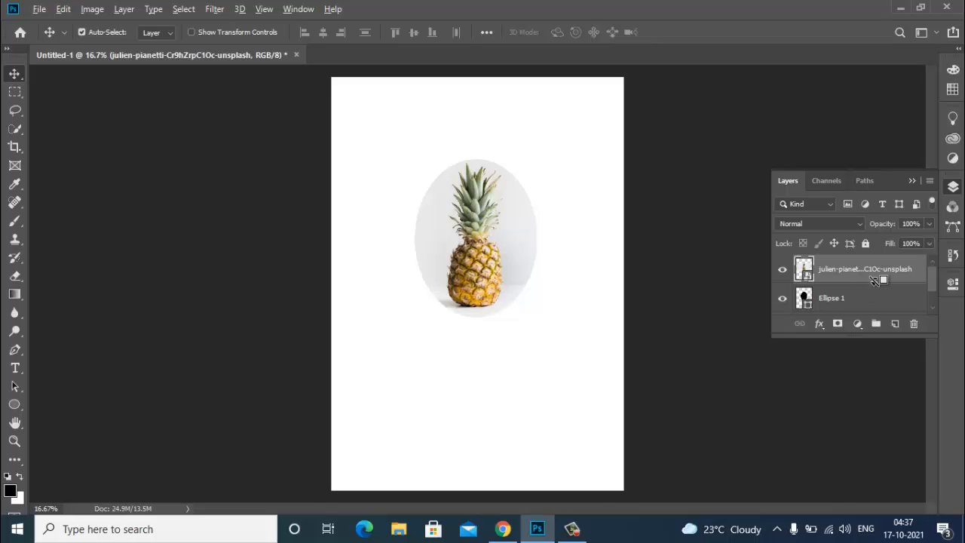
- Delete the pineapple photo layer and the Ellipse 1 layer, keeping only the Background
{"action": "left_click", "coordinate": [910, 325]}
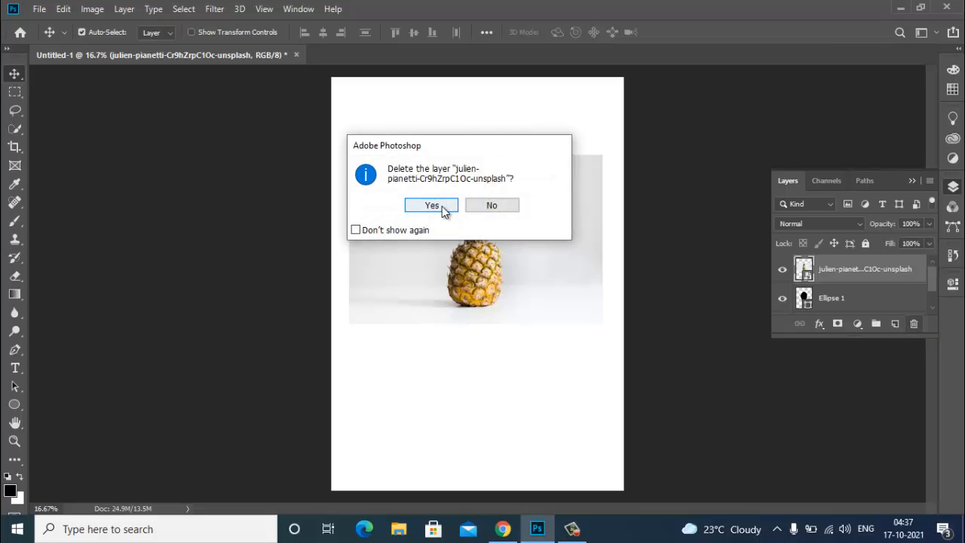
{"action": "left_click", "coordinate": [444, 211]}
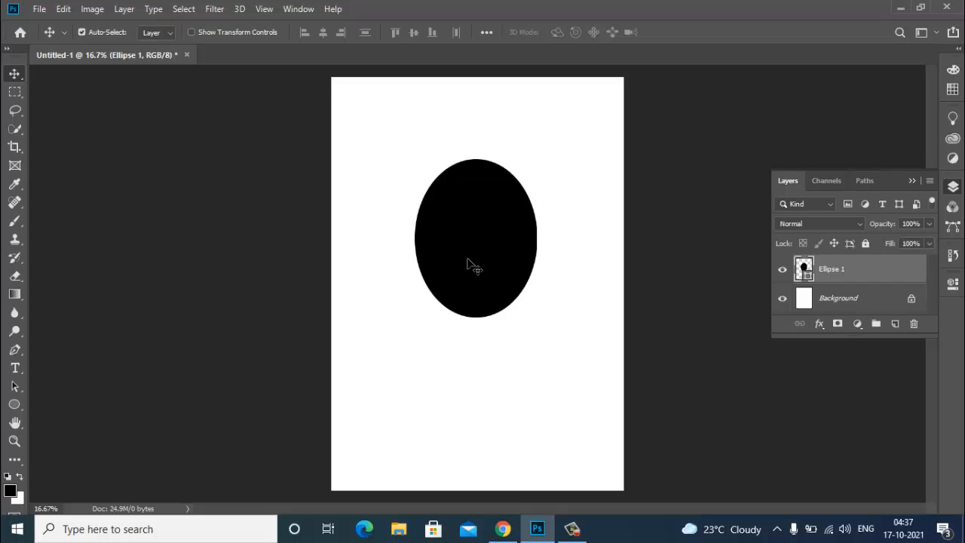
{"action": "key", "text": "Delete"}
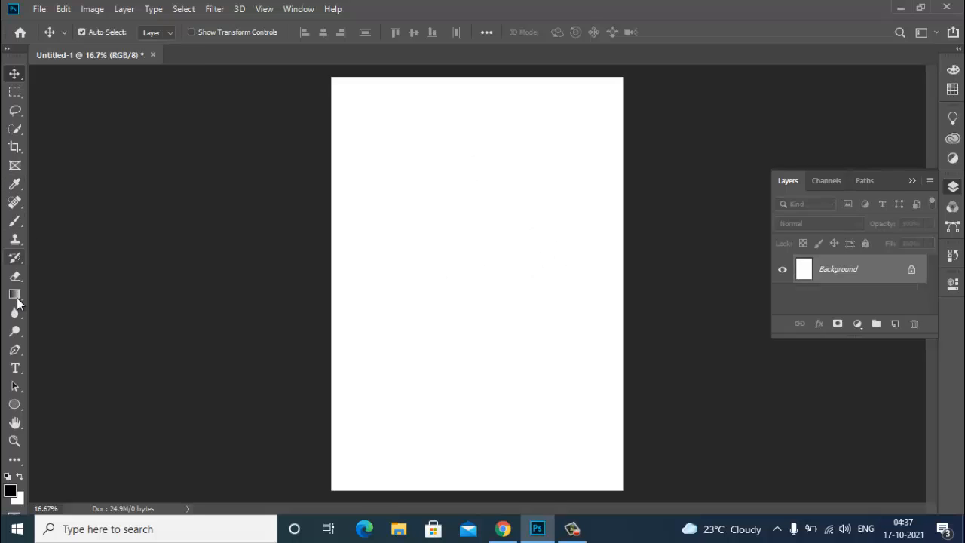
- Add the text ORANGE in the upper half of the page at a size of 72 pt
{"action": "left_click", "coordinate": [16, 368]}
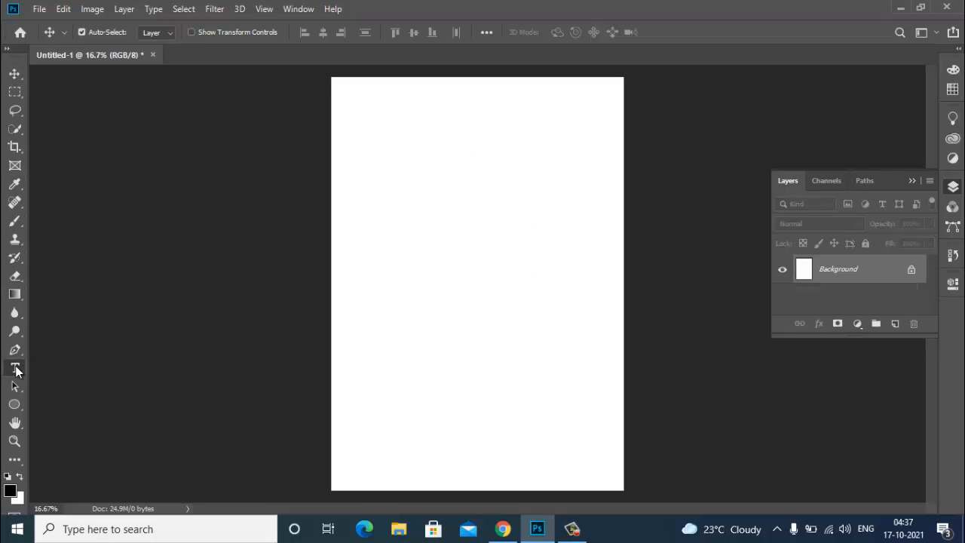
{"action": "left_click", "coordinate": [380, 230]}
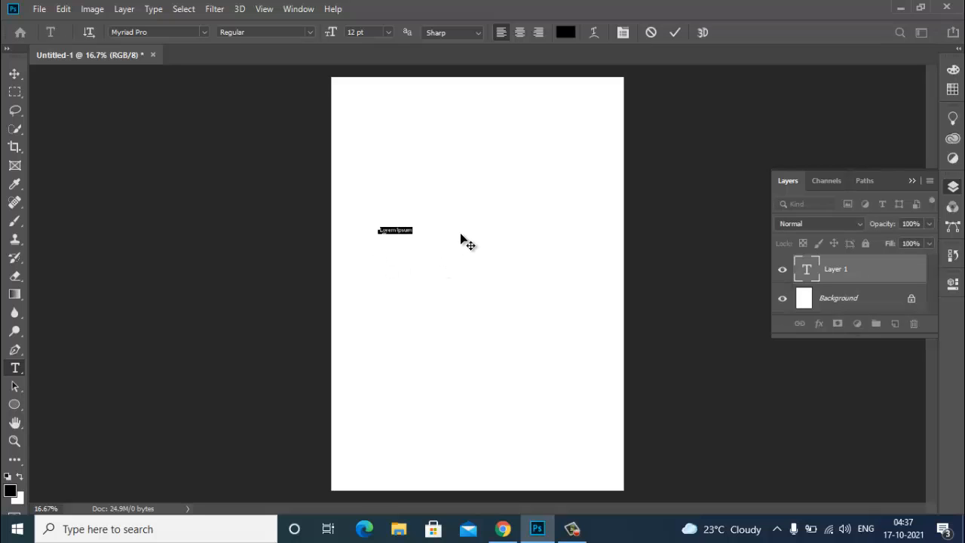
{"action": "key", "text": "BackSpace"}
{"action": "key", "text": "ctrl+a"}
{"action": "left_click", "coordinate": [388, 32]}
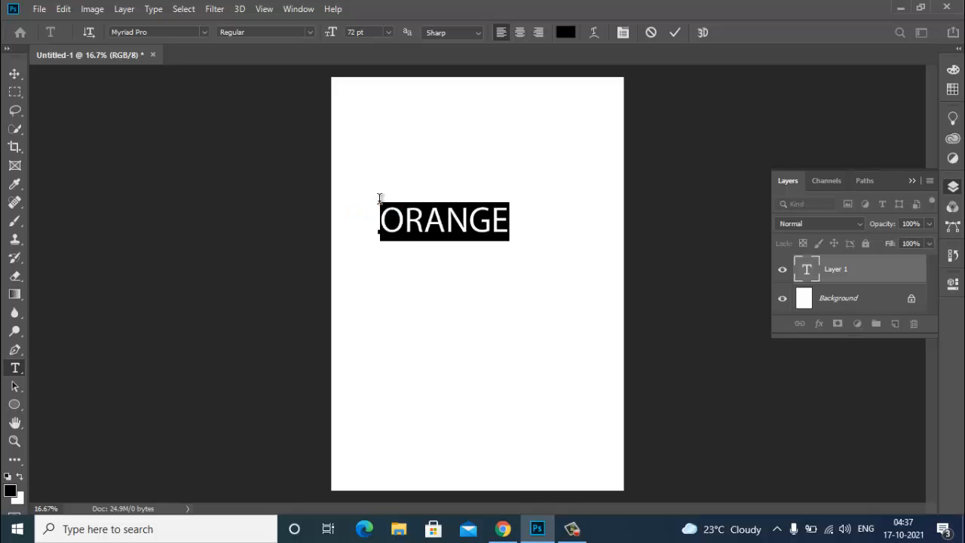
{"action": "left_click", "coordinate": [14, 74]}
- Place the photo of oranges with green leaves from Downloads as an embedded layer above the ORANGE text
{"action": "left_click", "coordinate": [38, 9]}
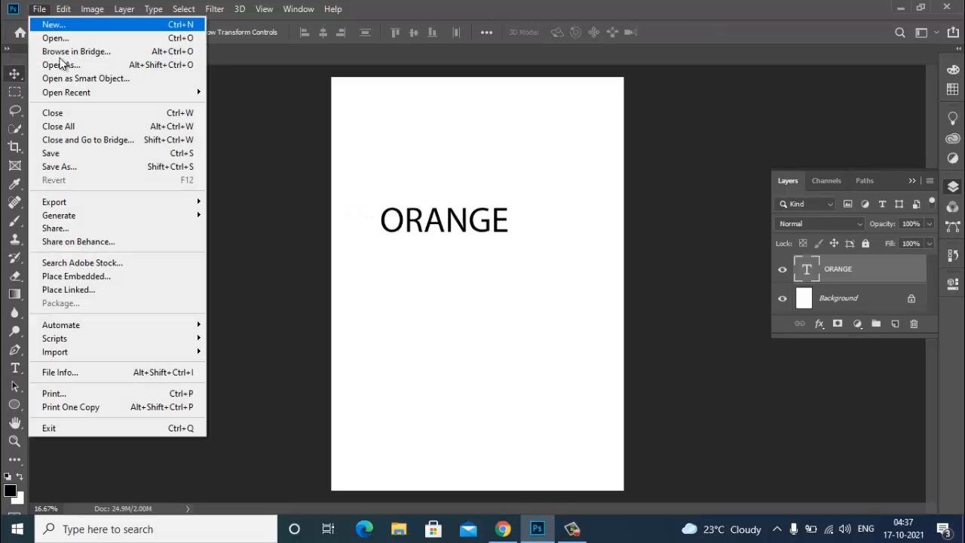
{"action": "left_click", "coordinate": [94, 279]}
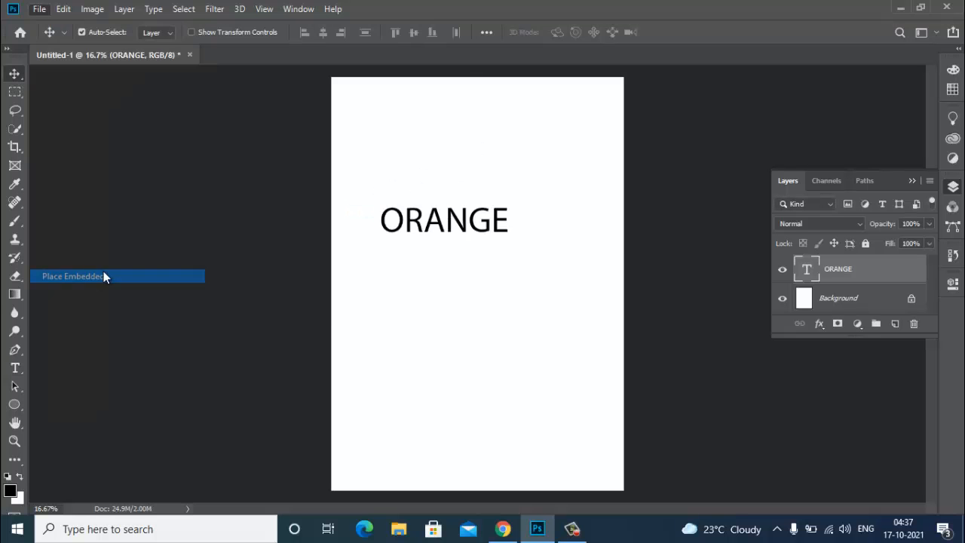
{"action": "left_click", "coordinate": [157, 251]}
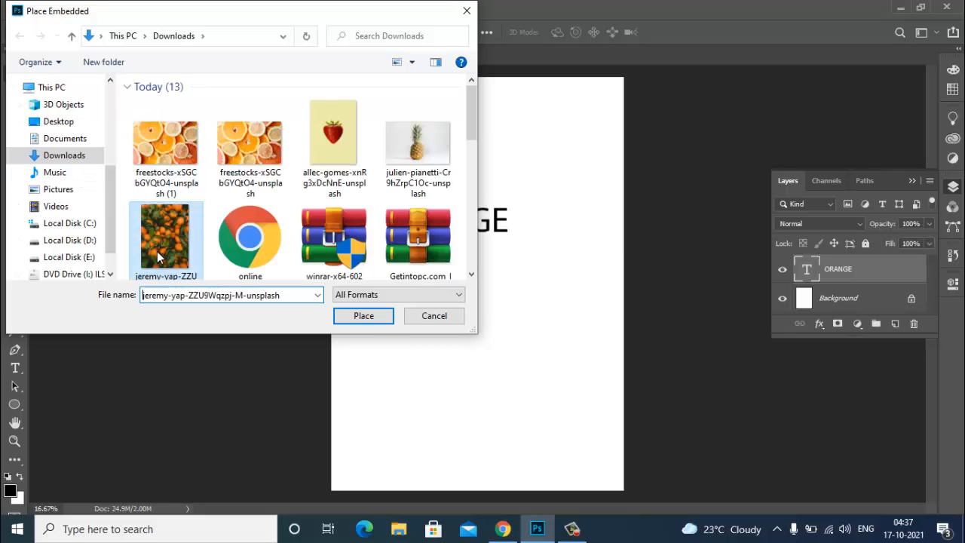
{"action": "left_click", "coordinate": [363, 315]}
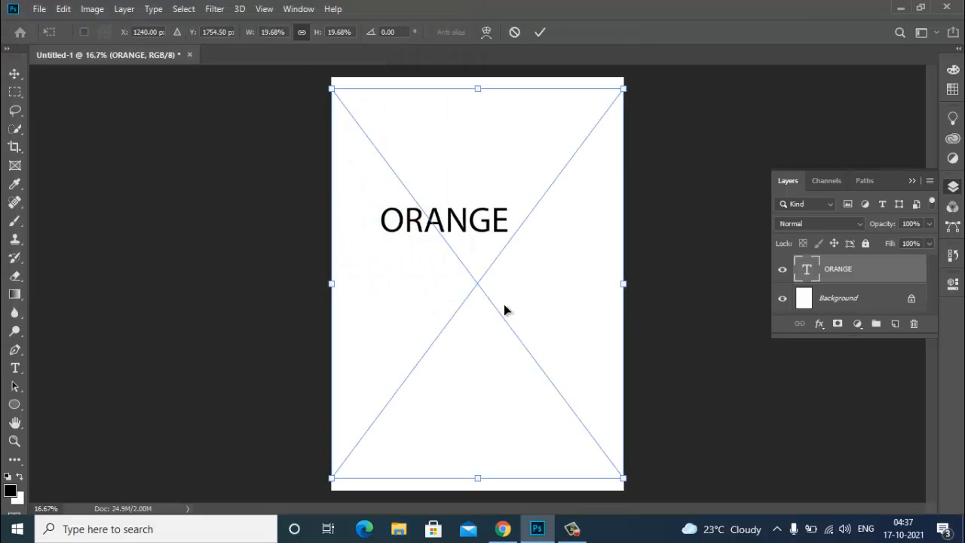
{"action": "left_click", "coordinate": [541, 32]}
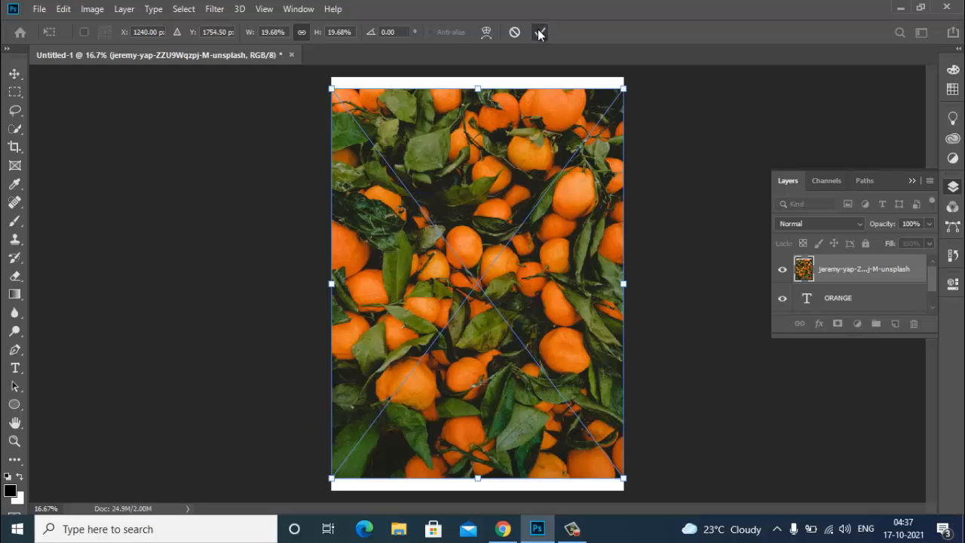
- Hide the oranges photo layer and free-transform the ORANGE text up to about 133 pt
{"action": "left_click", "coordinate": [781, 276]}
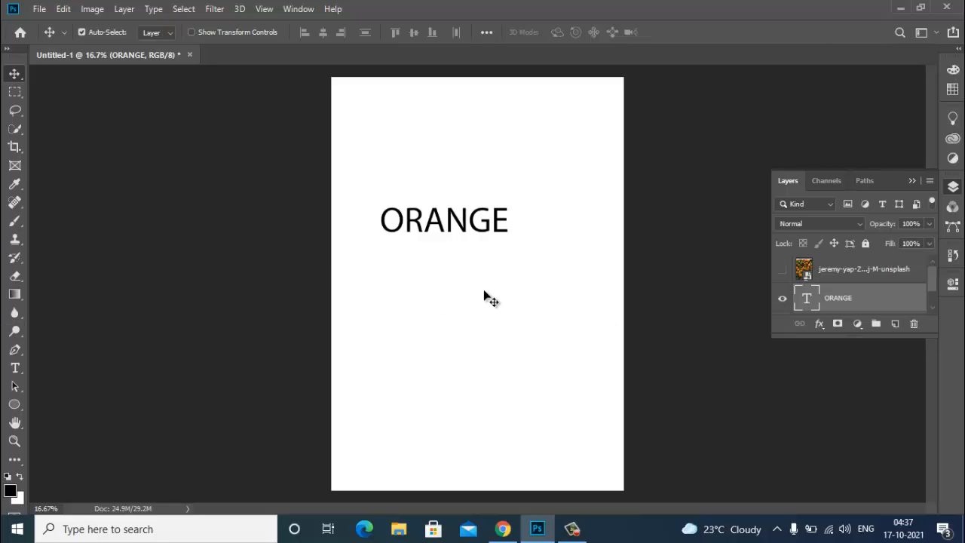
{"action": "key", "text": "ctrl"}
{"action": "key", "text": "ctrl+t"}
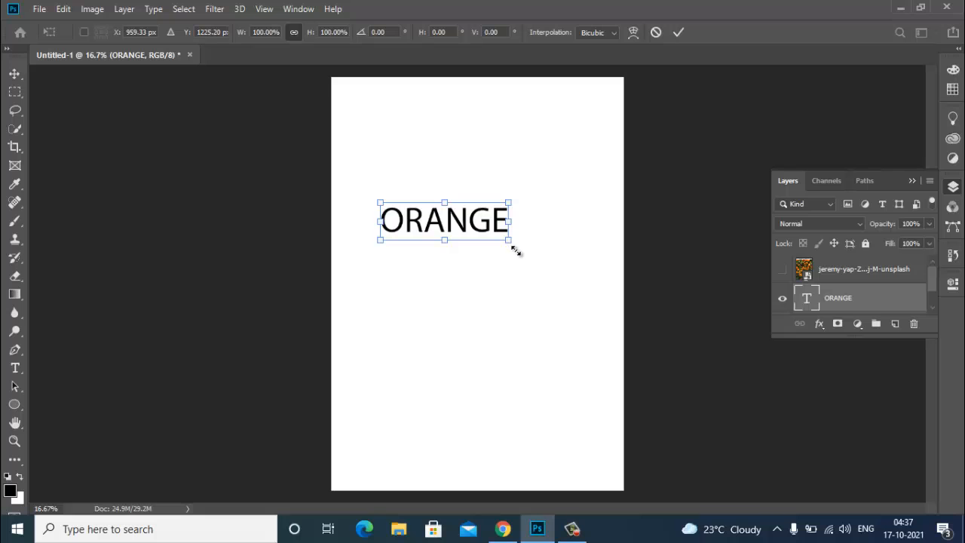
{"action": "left_click_drag", "start_coordinate": [515, 251], "coordinate": [577, 288]}
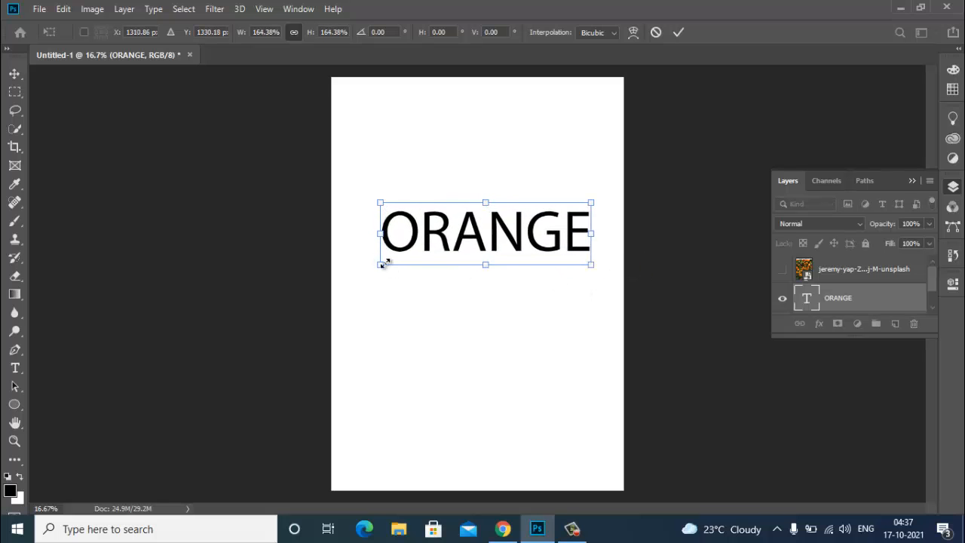
{"action": "left_click_drag", "start_coordinate": [378, 263], "coordinate": [353, 273]}
{"action": "left_click", "coordinate": [678, 33]}
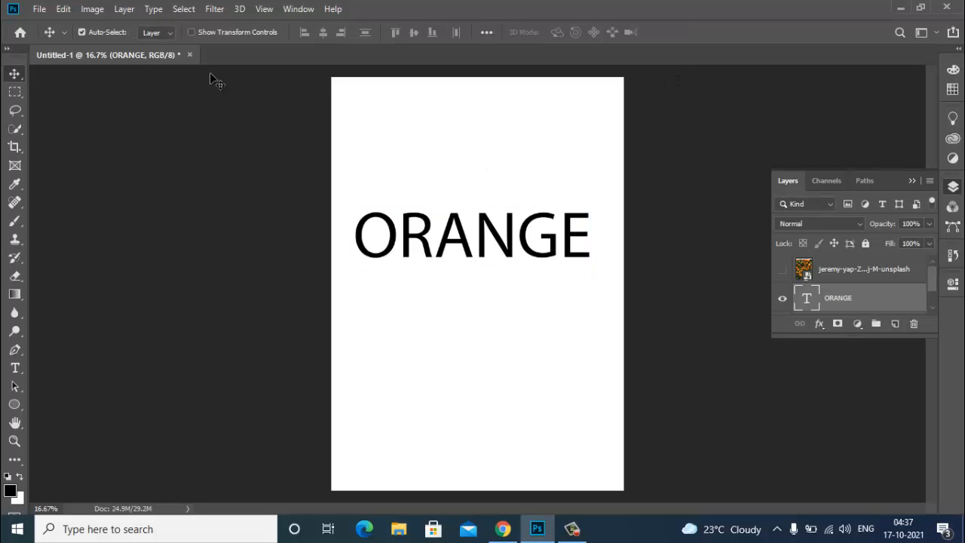
- Change the ORANGE text's font to Ebrima Bold and move the word so it is centred across the page width
{"action": "left_click", "coordinate": [15, 367]}
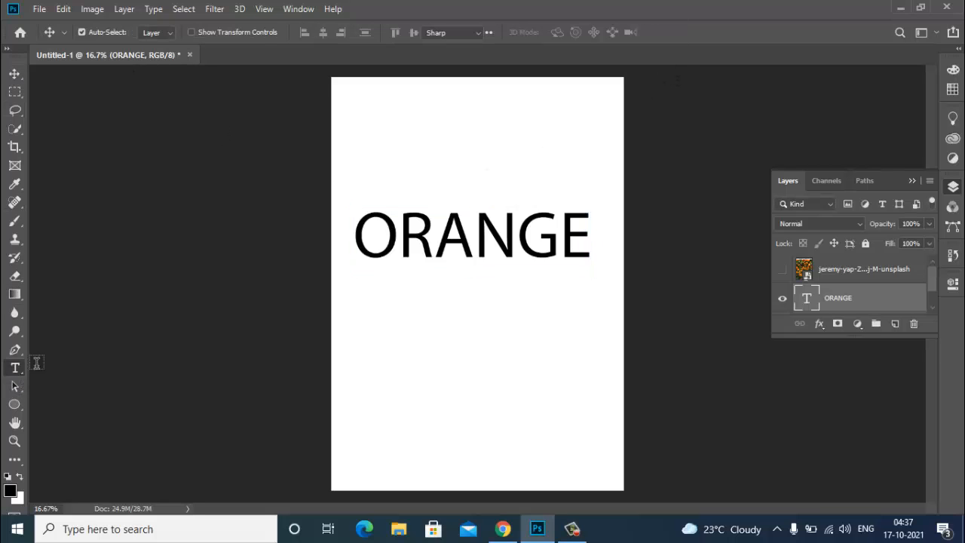
{"action": "left_click", "coordinate": [485, 258]}
{"action": "double_click", "coordinate": [491, 236]}
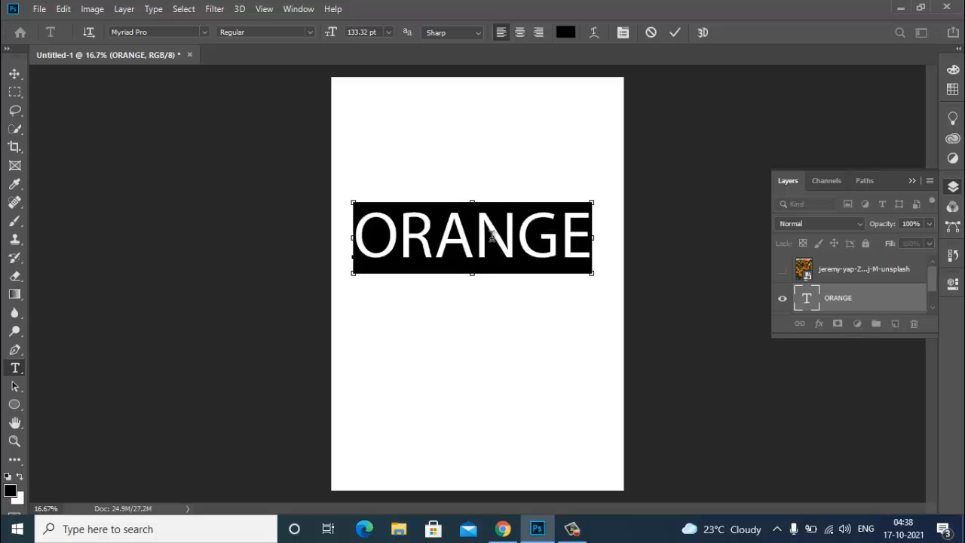
{"action": "left_click", "coordinate": [203, 33]}
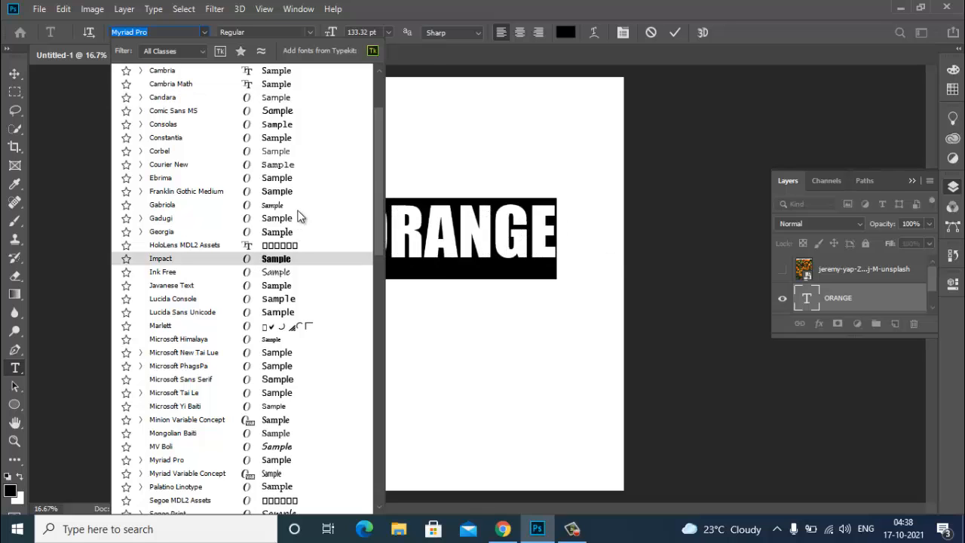
{"action": "left_click_drag", "start_coordinate": [383, 178], "coordinate": [379, 98]}
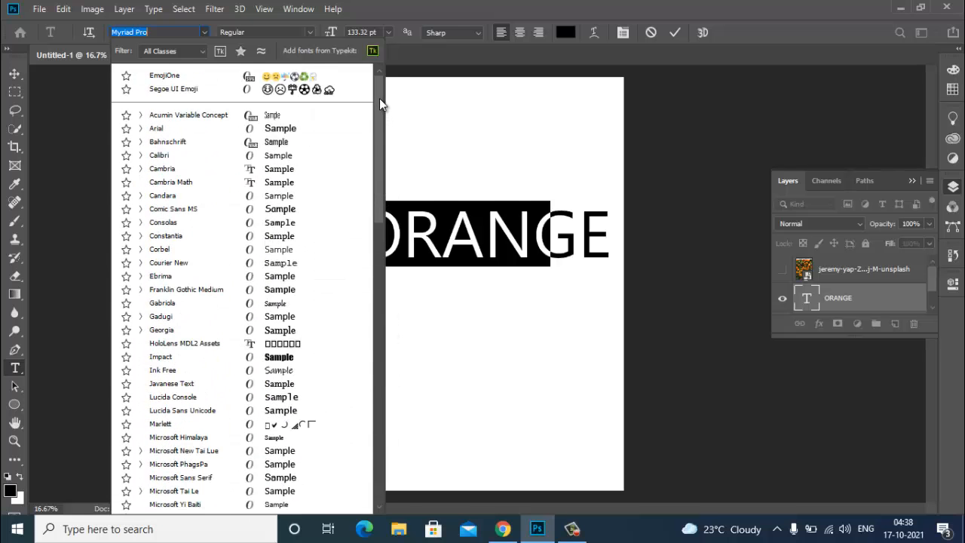
{"action": "left_click", "coordinate": [179, 276]}
{"action": "left_click", "coordinate": [308, 31]}
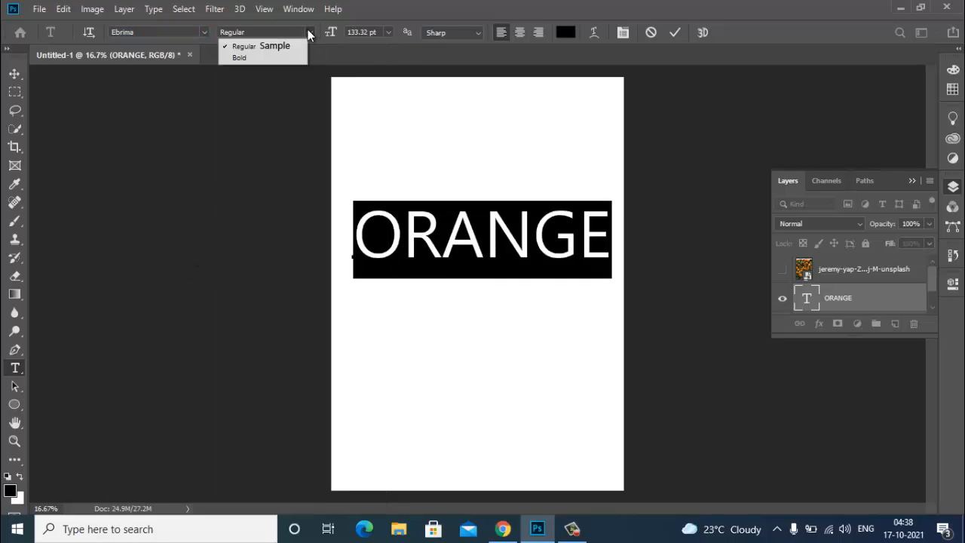
{"action": "left_click", "coordinate": [267, 59]}
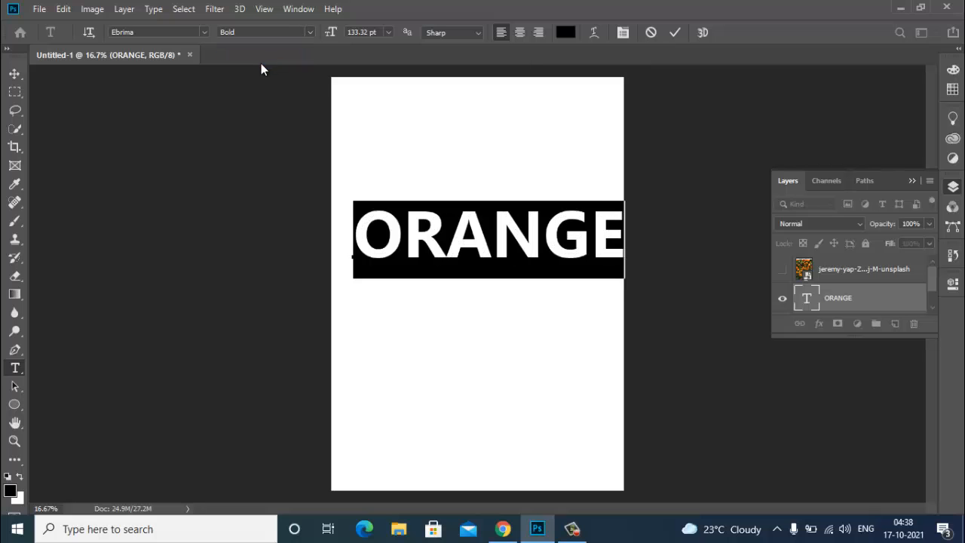
{"action": "left_click", "coordinate": [15, 73]}
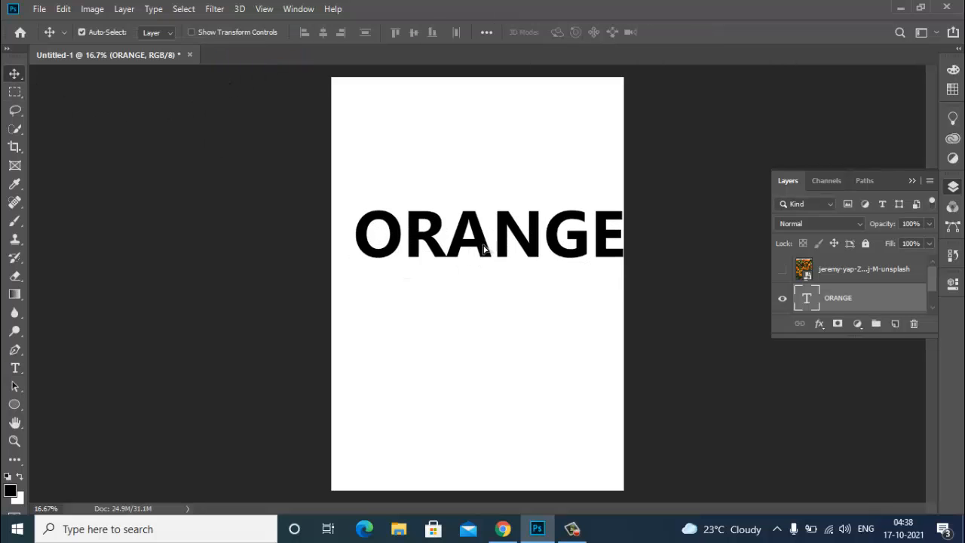
{"action": "left_click_drag", "start_coordinate": [482, 250], "coordinate": [486, 260]}
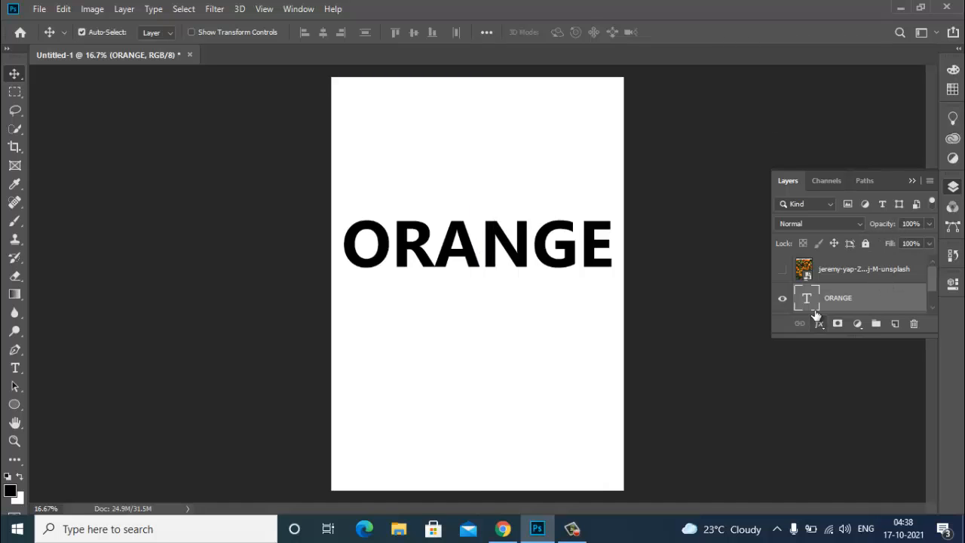
- Show the oranges photo layer again above the ORANGE text
{"action": "left_click", "coordinate": [783, 269]}
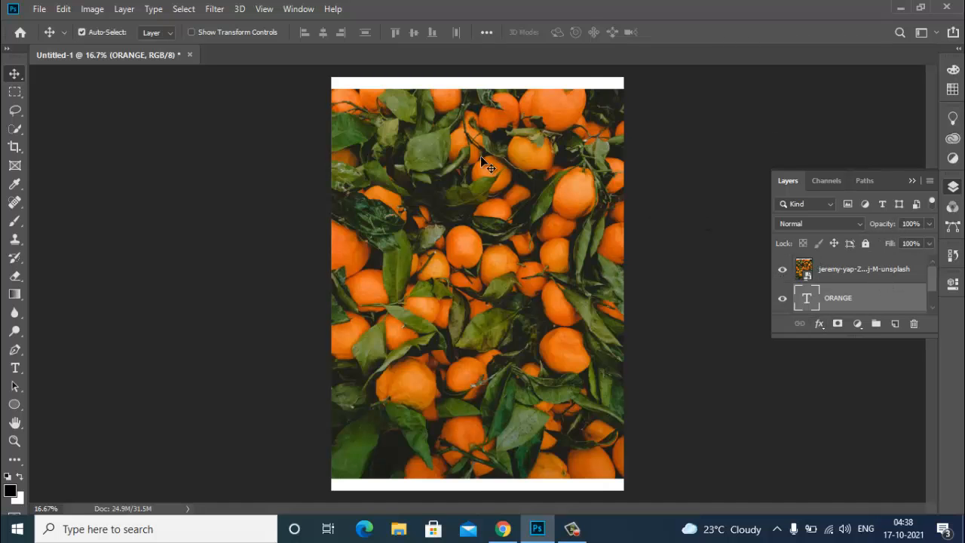
{"action": "key", "text": "ctrl+t"}
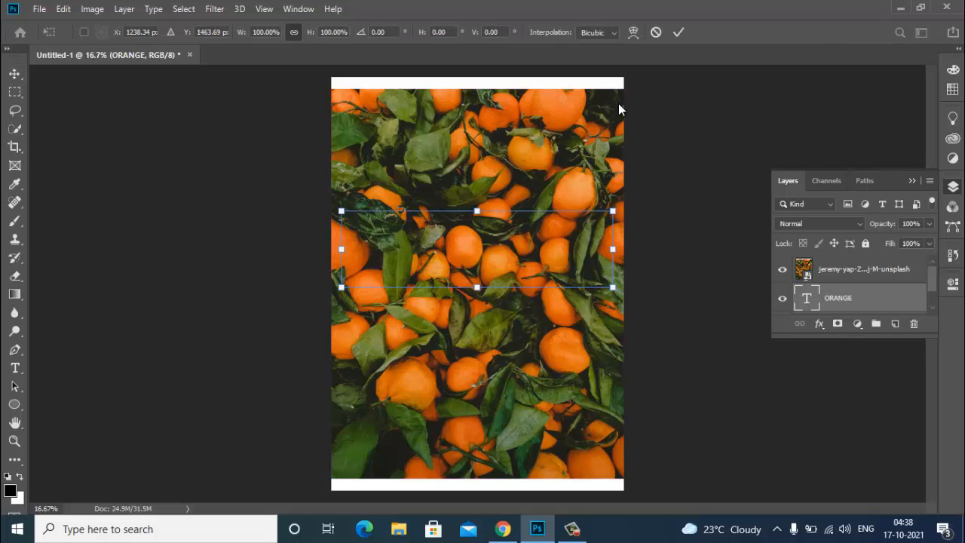
{"action": "left_click", "coordinate": [15, 73]}
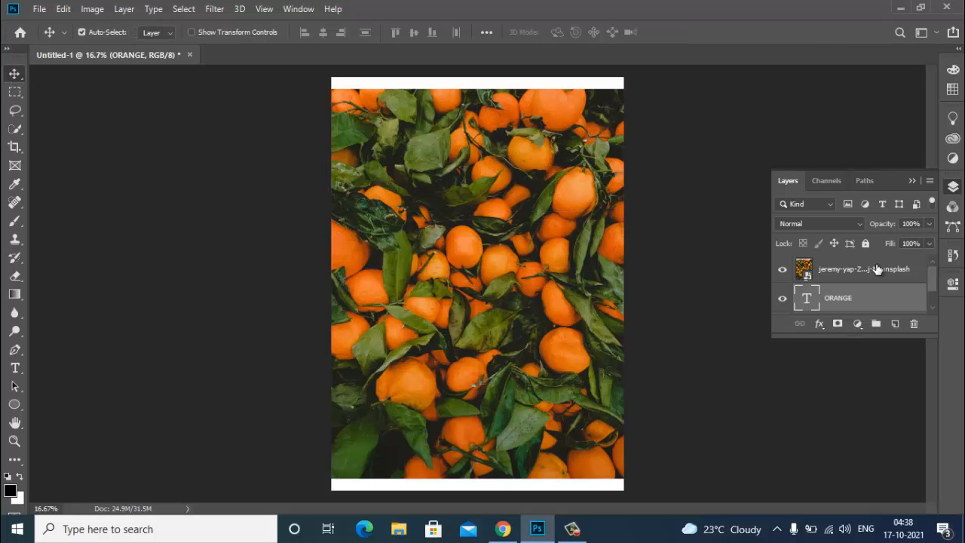
- Scale the oranges photo down to about 18.25% and create a clipping mask from it to the ORANGE text
{"action": "left_click", "coordinate": [830, 279]}
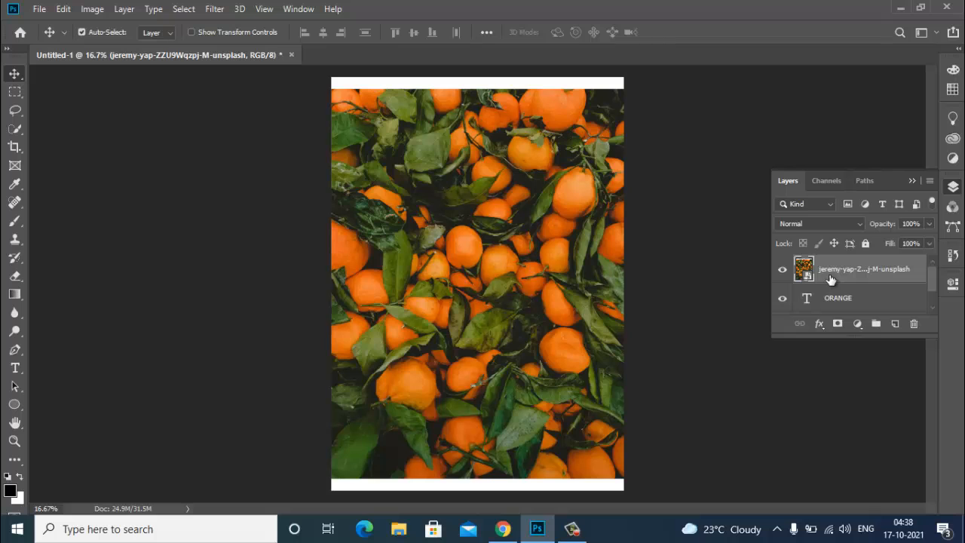
{"action": "key", "text": "ctrl+t"}
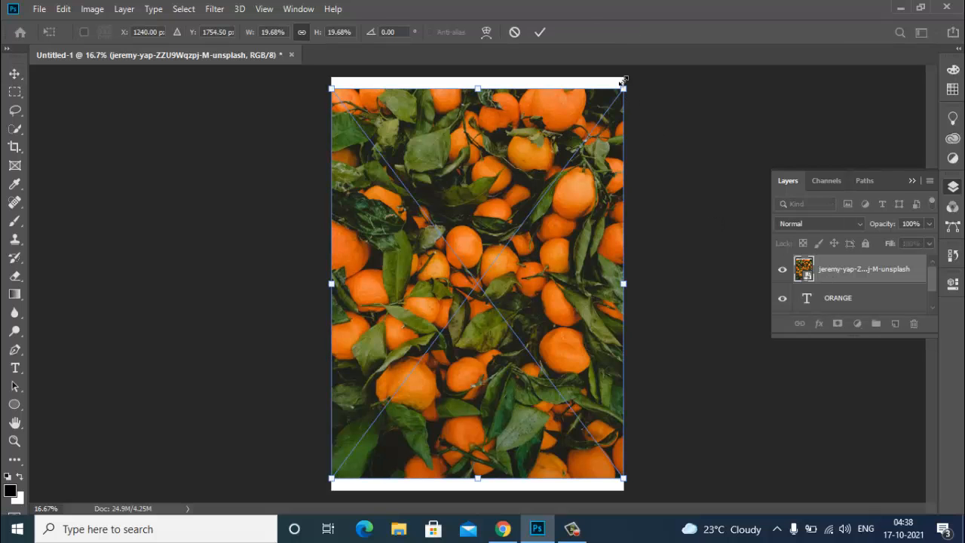
{"action": "left_click_drag", "start_coordinate": [625, 91], "coordinate": [623, 111]}
{"action": "left_click", "coordinate": [541, 33]}
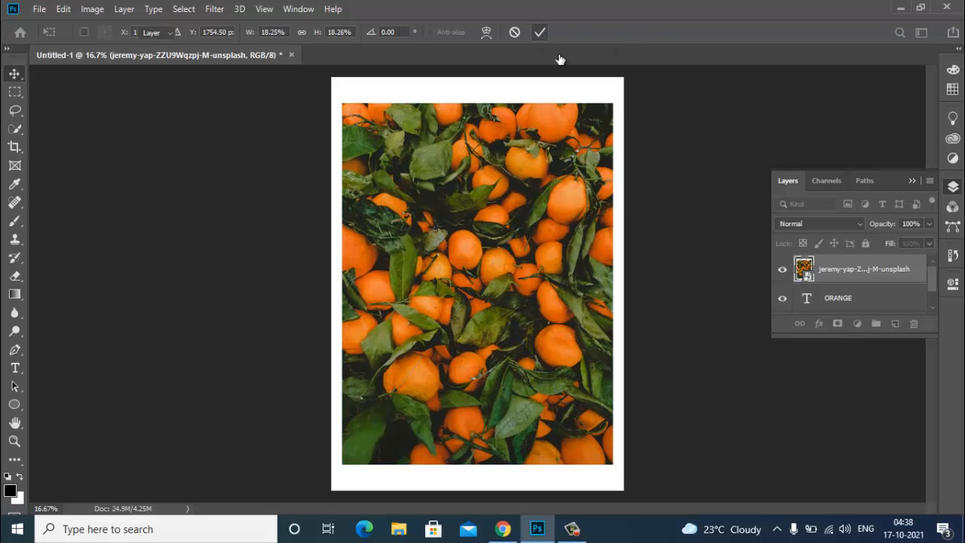
{"action": "right_click", "coordinate": [836, 278]}
{"action": "left_click", "coordinate": [663, 306]}
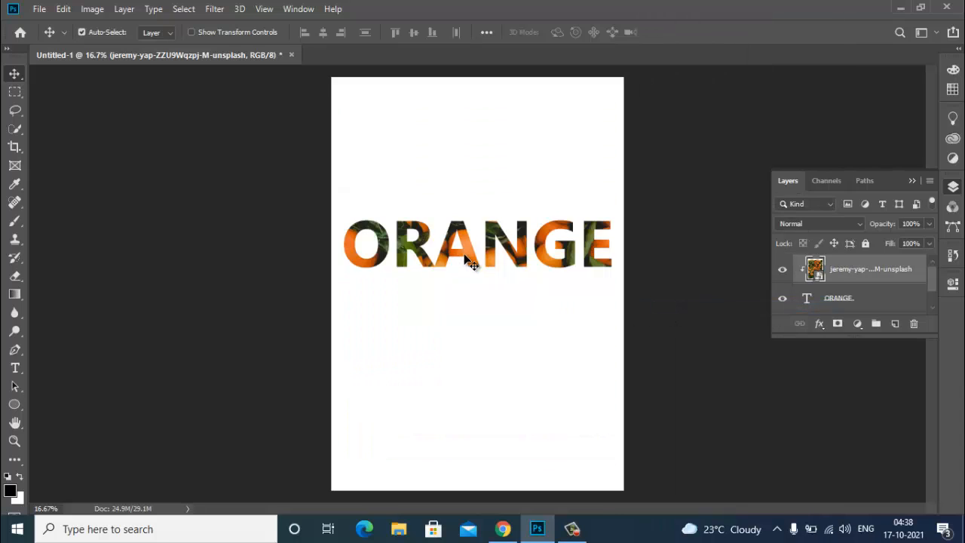
- Examine the photo-filled ORANGE text up close, with and without the guides
{"action": "key", "text": "ctrl+plus"}
{"action": "key", "text": "ctrl+plus"}
{"action": "key", "text": "ctrl+plus"}
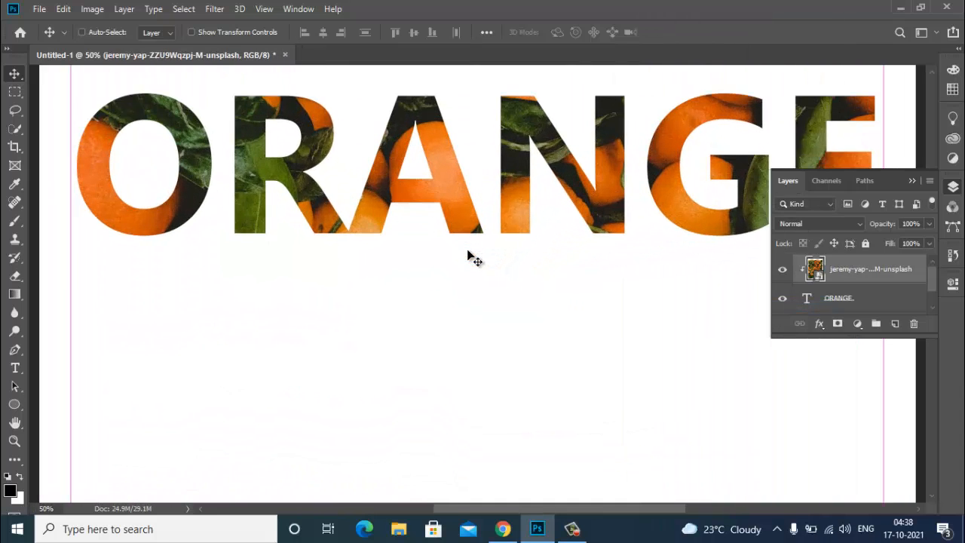
{"action": "key", "text": "ctrl+minus"}
{"action": "key", "text": "ctrl+minus"}
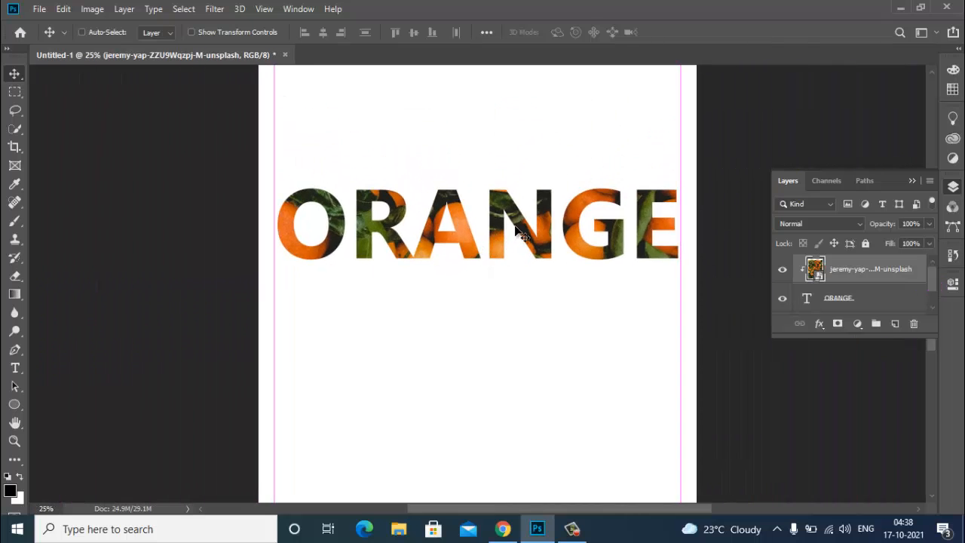
{"action": "key", "text": "ctrl+minus"}
{"action": "key", "text": "ctrl+plus"}
{"action": "key", "text": "ctrl+semicolon"}
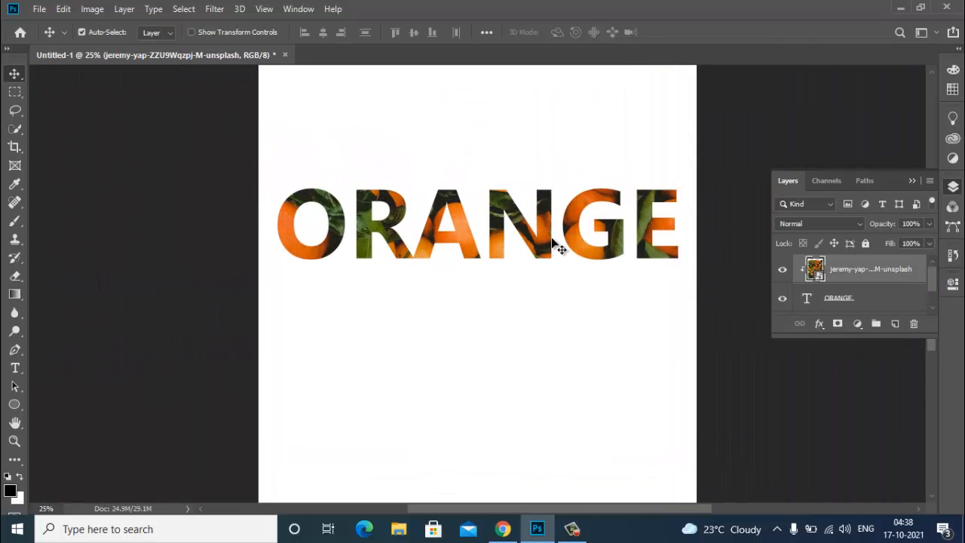
{"action": "key", "text": "ctrl+semicolon"}
{"action": "key", "text": "ctrl+semicolon"}
- Reposition the clipped oranges photo to X 1150 px, Y 1577.5 px and toggle its layer off and on to compare
{"action": "key", "text": "ctrl+t"}
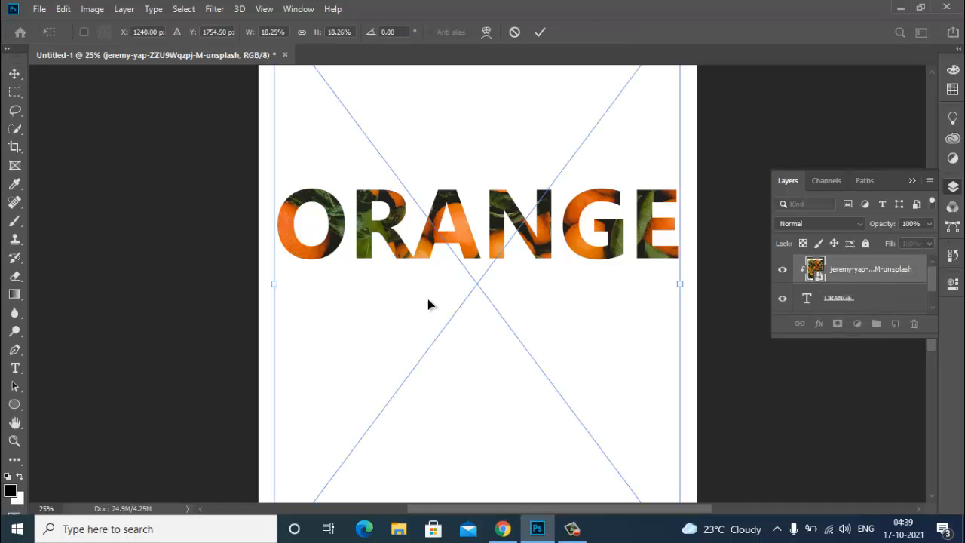
{"action": "left_click_drag", "start_coordinate": [477, 294], "coordinate": [459, 255]}
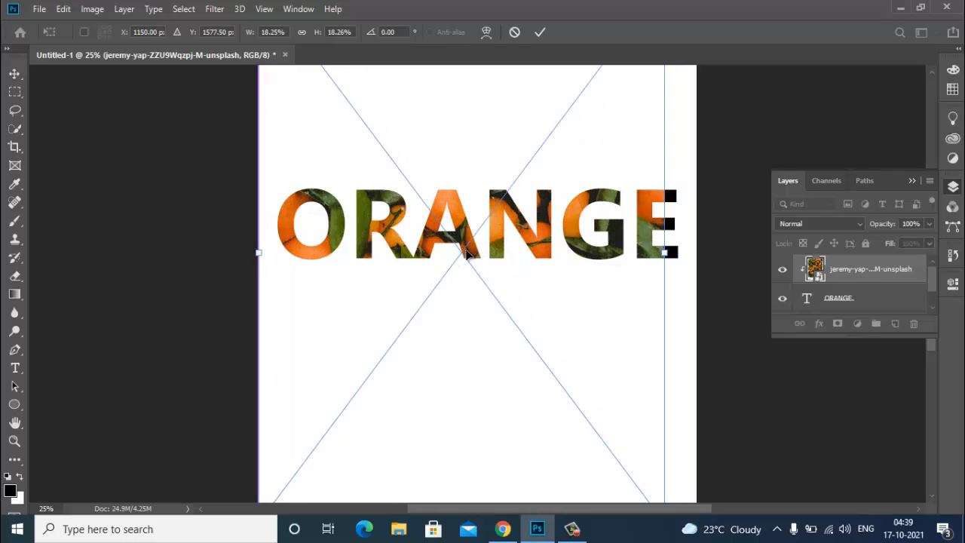
{"action": "key", "text": "ctrl+minus"}
{"action": "key", "text": "ctrl+minus"}
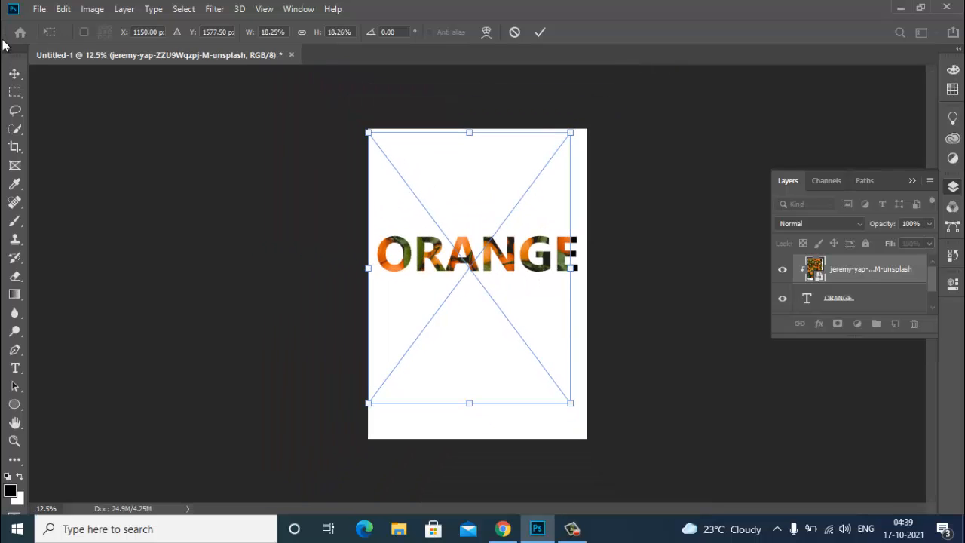
{"action": "left_click", "coordinate": [11, 72]}
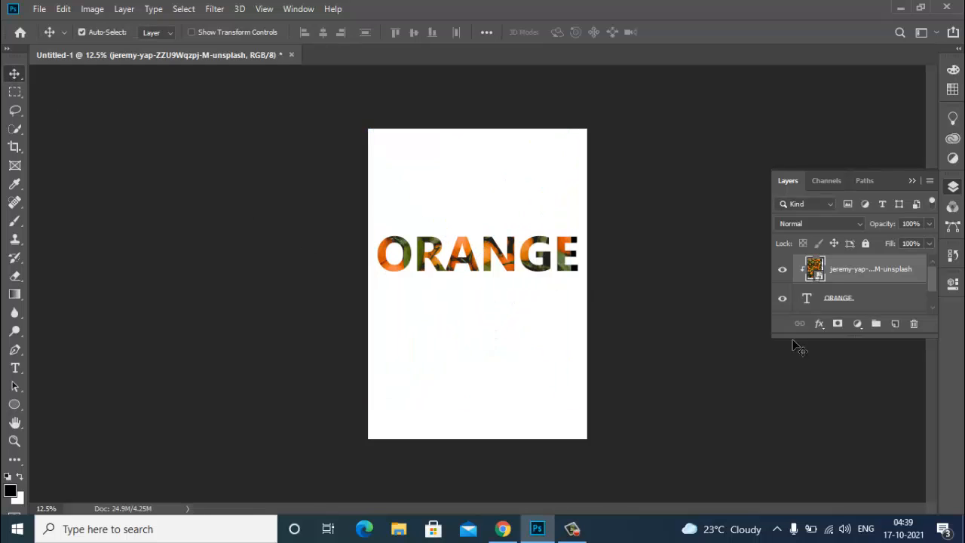
{"action": "left_click", "coordinate": [782, 270]}
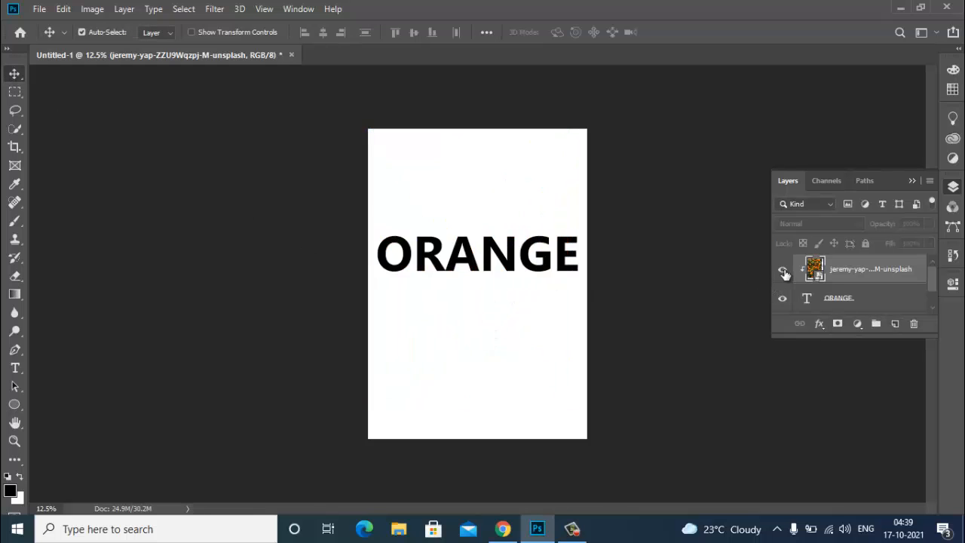
{"action": "left_click", "coordinate": [782, 269]}
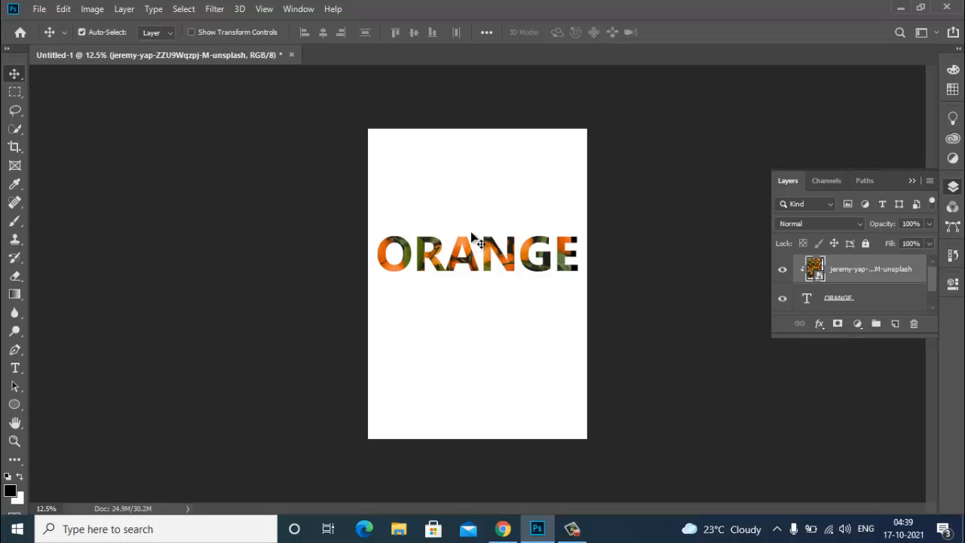
- Release the oranges photo's clipping mask and delete the photo layer
{"action": "right_click", "coordinate": [840, 268]}
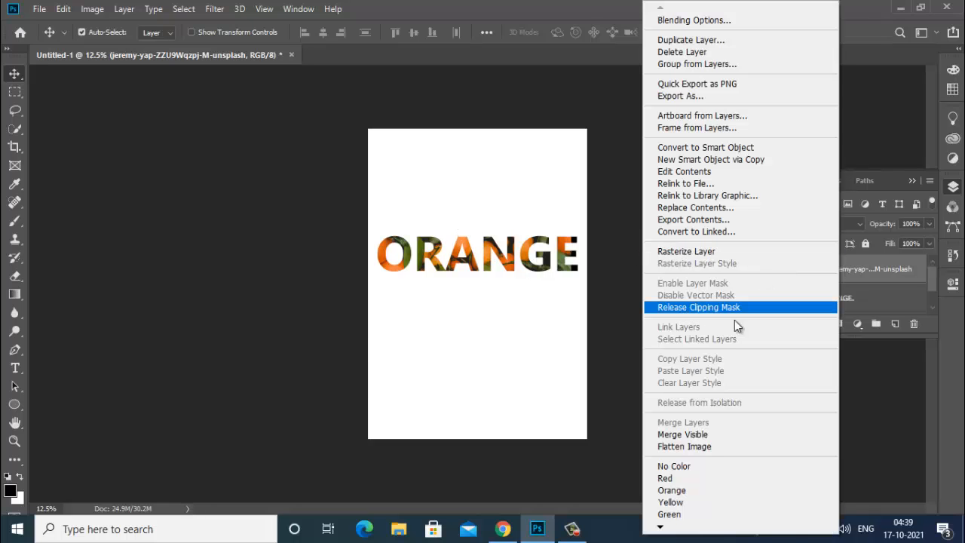
{"action": "left_click", "coordinate": [680, 309]}
{"action": "left_click", "coordinate": [914, 323]}
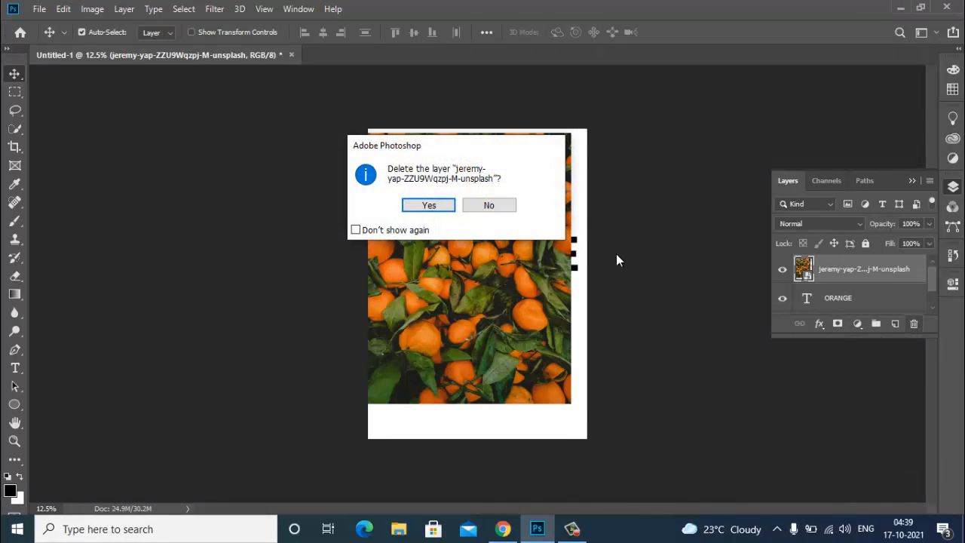
{"action": "left_click", "coordinate": [428, 205]}
- Place the citrus slices photo freestocks-xSGCbGYQtO4-unsplash (1) as embedded above the ORANGE text and scale it to 10.52%
{"action": "left_click", "coordinate": [40, 9]}
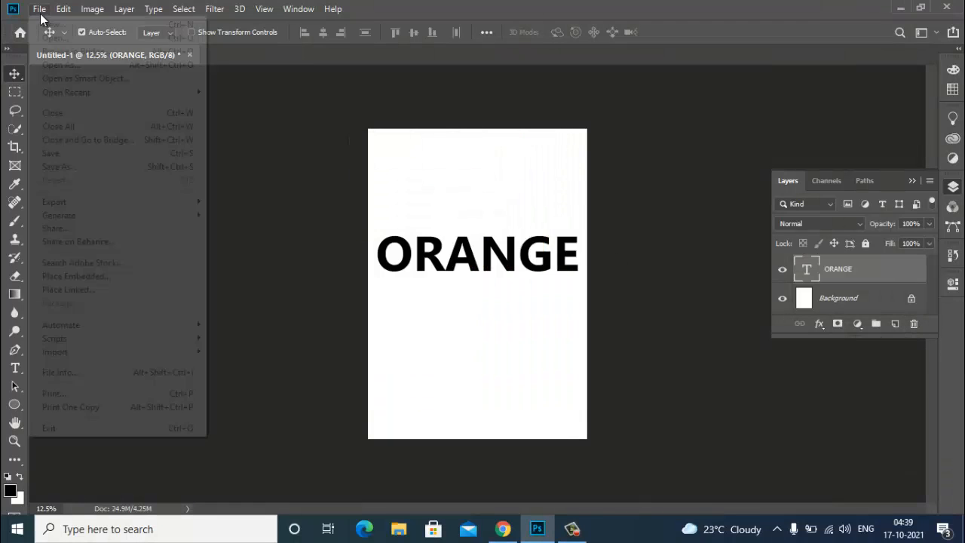
{"action": "left_click", "coordinate": [73, 277]}
{"action": "double_click", "coordinate": [160, 143]}
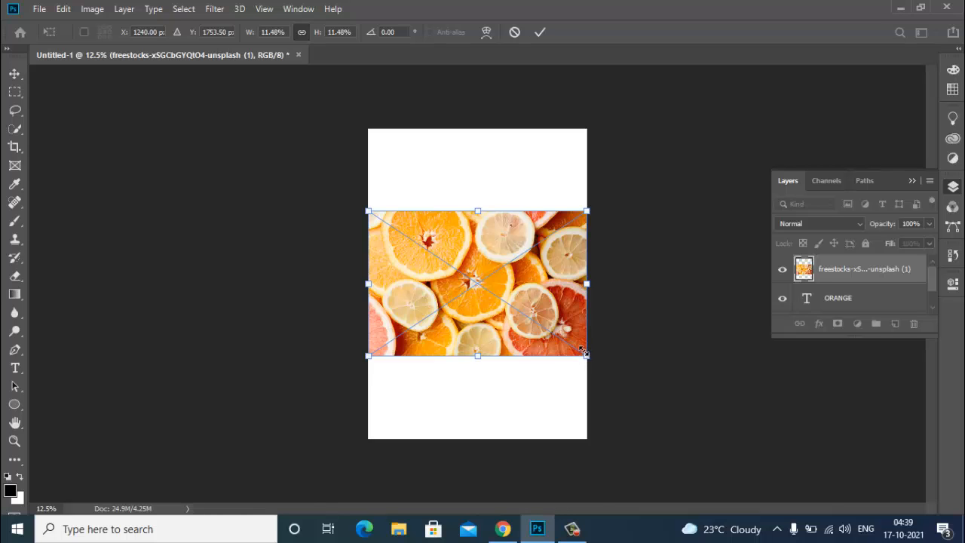
{"action": "mouse_move", "coordinate": [586, 351]}
{"action": "left_mouse_down"}
{"action": "mouse_move", "coordinate": [574, 338]}
{"action": "mouse_move", "coordinate": [580, 346]}
{"action": "left_mouse_up"}
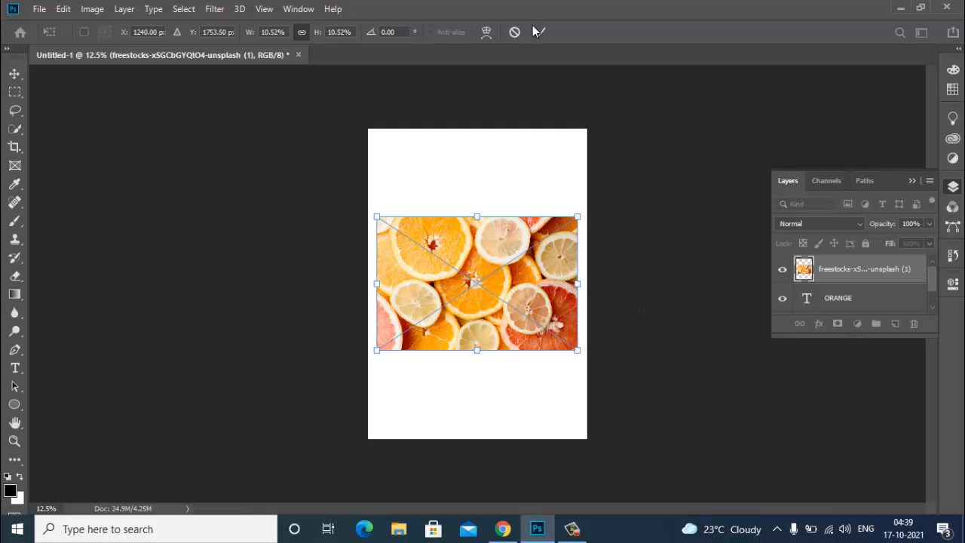
{"action": "left_click", "coordinate": [540, 32]}
- Create a clipping mask from the citrus slices photo to the ORANGE text and shift the photo slightly down within the letters
{"action": "right_click", "coordinate": [902, 275]}
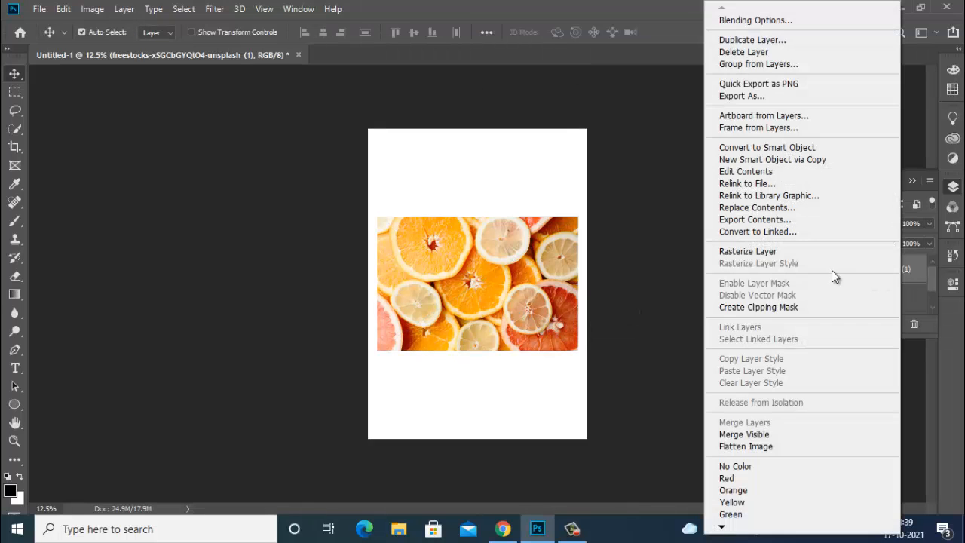
{"action": "left_click", "coordinate": [740, 309]}
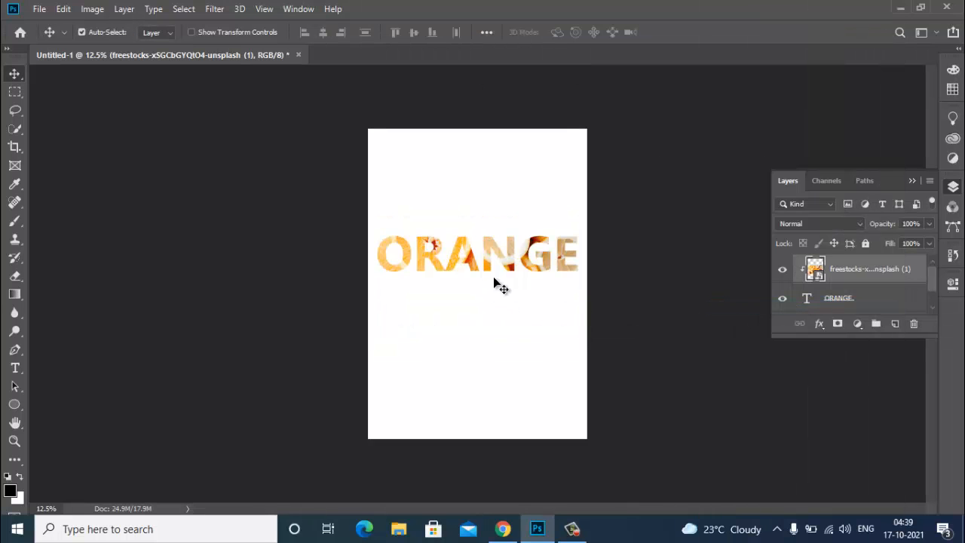
{"action": "key", "text": "ctrl+plus"}
{"action": "key", "text": "ctrl+plus"}
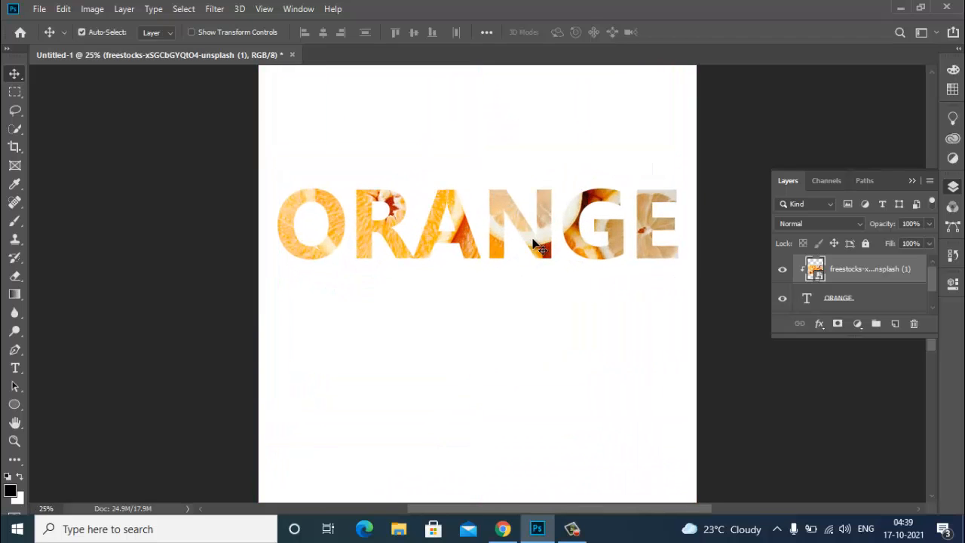
{"action": "left_click_drag", "start_coordinate": [541, 249], "coordinate": [530, 268]}
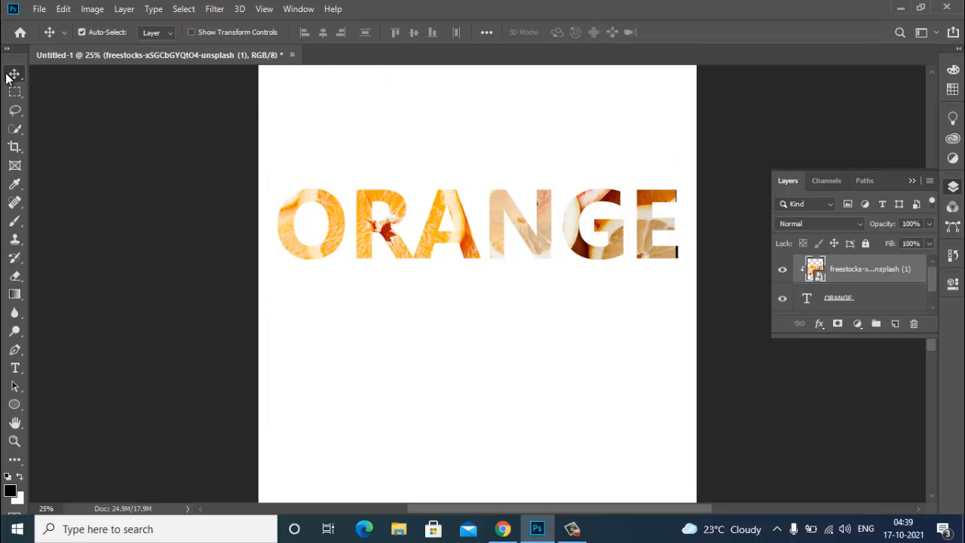
{"action": "key", "text": "ctrl+minus"}
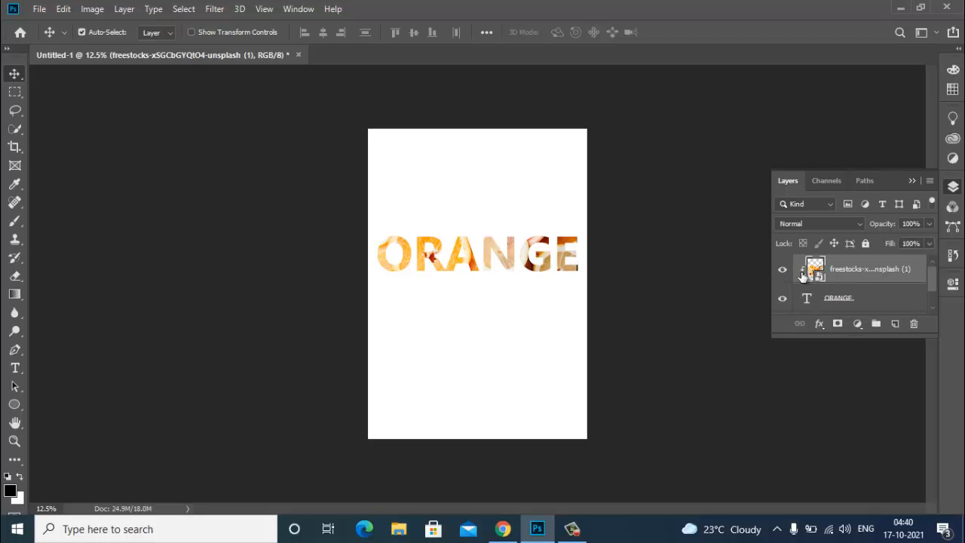
- Release the citrus photo's clipping mask and delete both the photo and ORANGE text layers
{"action": "right_click", "coordinate": [838, 276]}
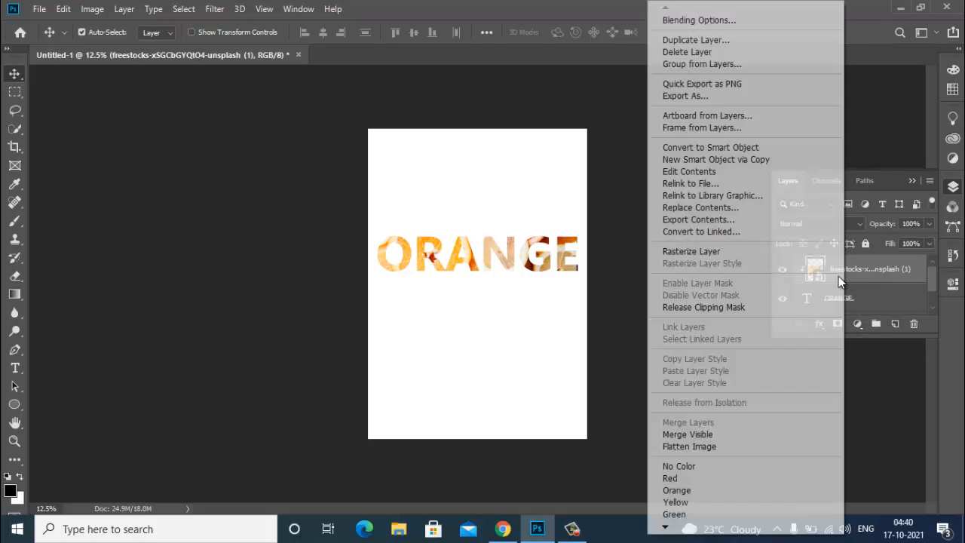
{"action": "left_click", "coordinate": [682, 257]}
{"action": "right_click", "coordinate": [851, 267]}
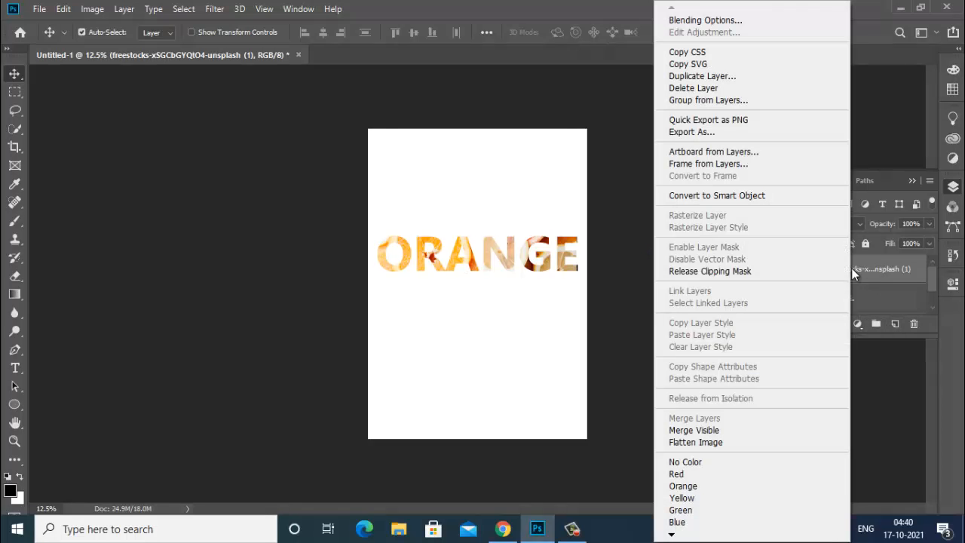
{"action": "left_click", "coordinate": [780, 275]}
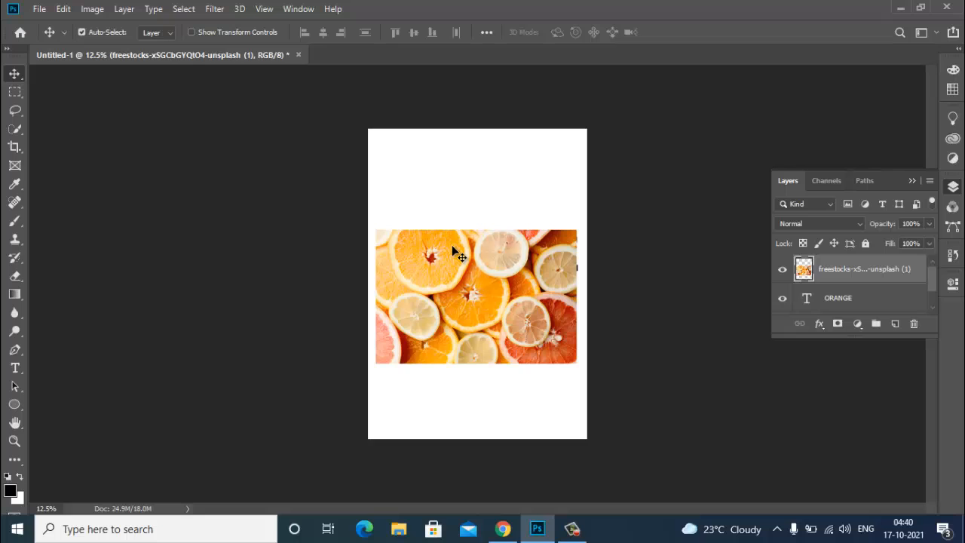
{"action": "key", "text": "Delete"}
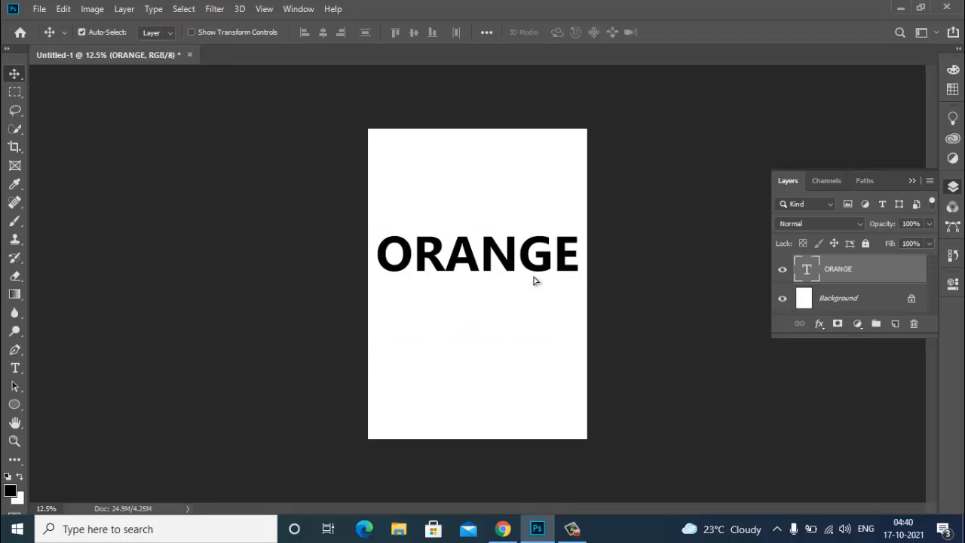
{"action": "left_click_drag", "start_coordinate": [533, 281], "coordinate": [540, 282]}
{"action": "key", "text": "Delete"}
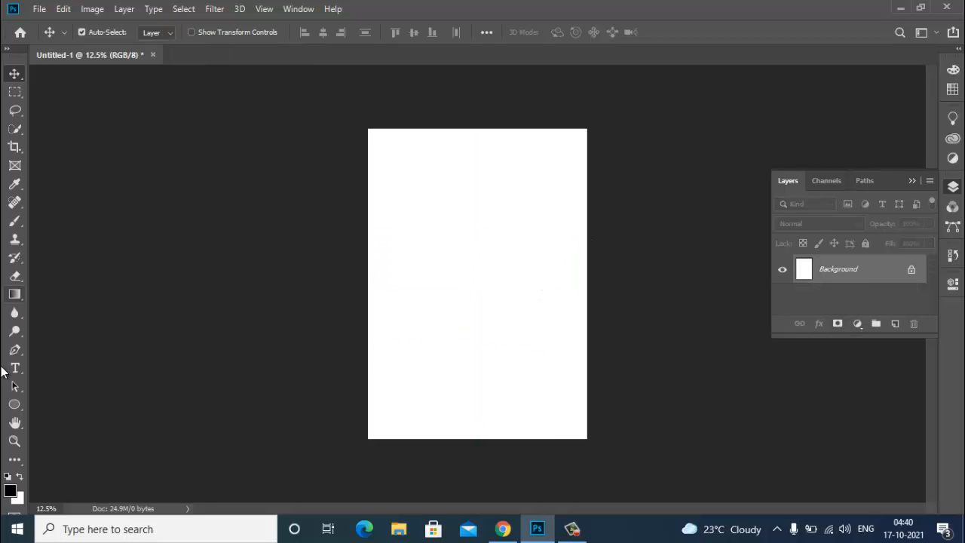
{"action": "left_click_drag", "start_coordinate": [14, 404], "coordinate": [62, 441]}
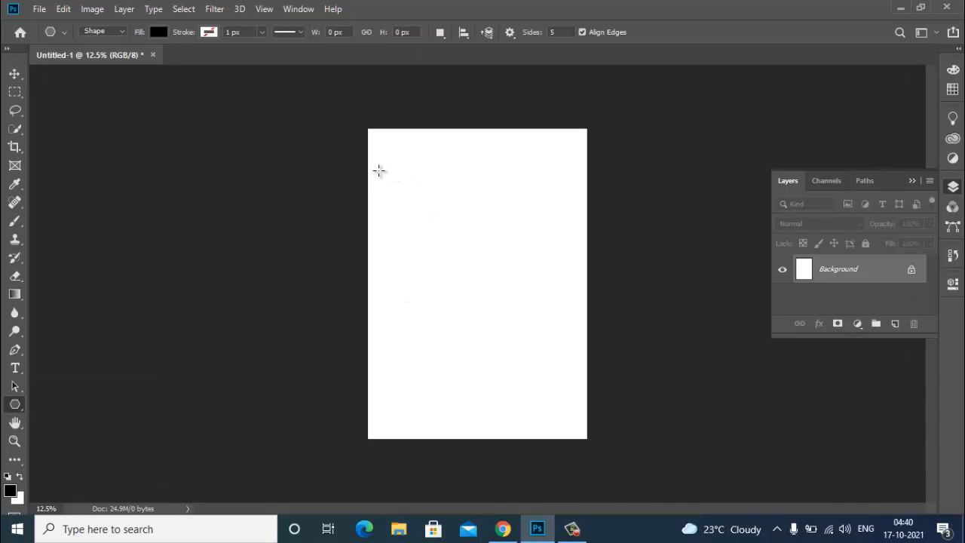
{"action": "left_click_drag", "start_coordinate": [379, 170], "coordinate": [423, 190]}
{"action": "key", "text": "v"}
{"action": "key", "text": "Delete"}
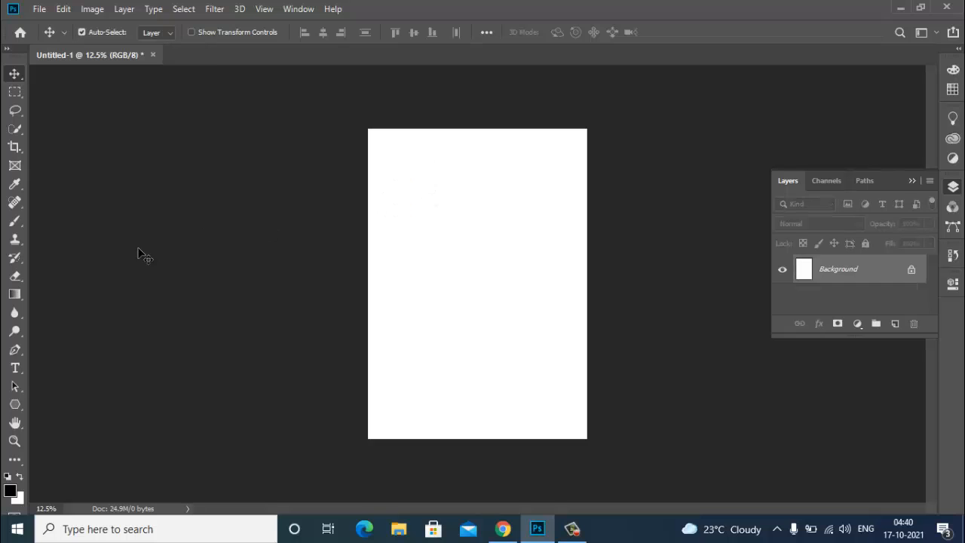
- Draw a black circle about 384 px in diameter near the page's upper-left corner with the Ellipse tool
{"action": "left_click", "coordinate": [16, 406]}
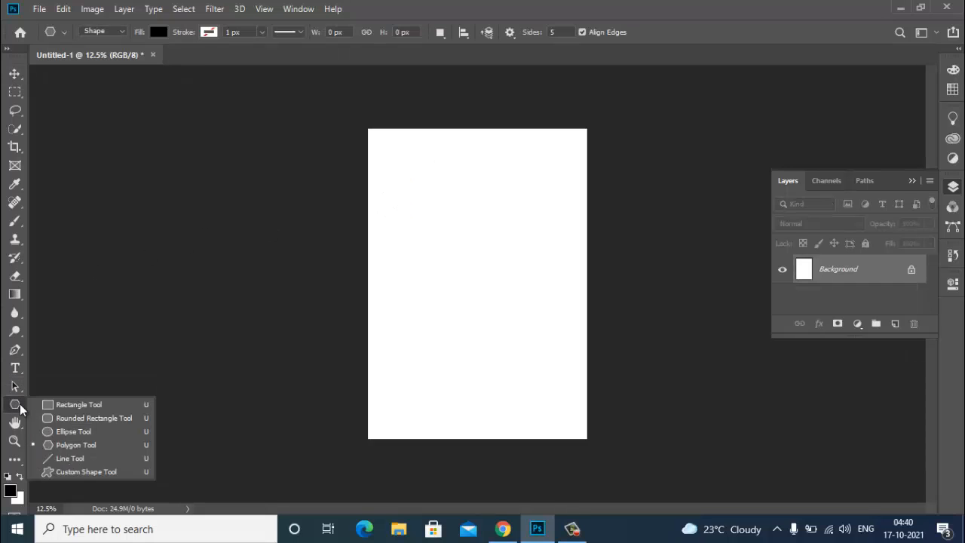
{"action": "left_click", "coordinate": [58, 432]}
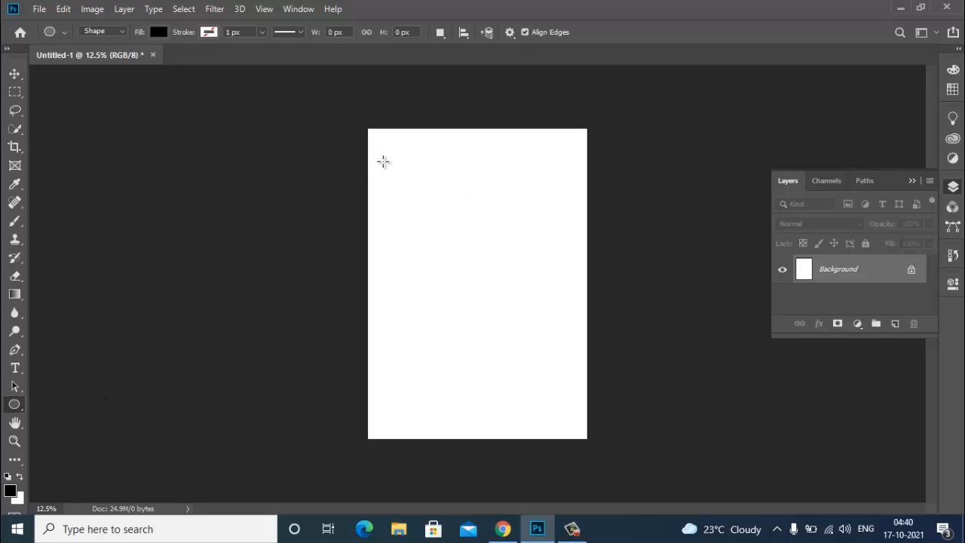
{"action": "left_click_drag", "start_coordinate": [383, 160], "coordinate": [417, 197]}
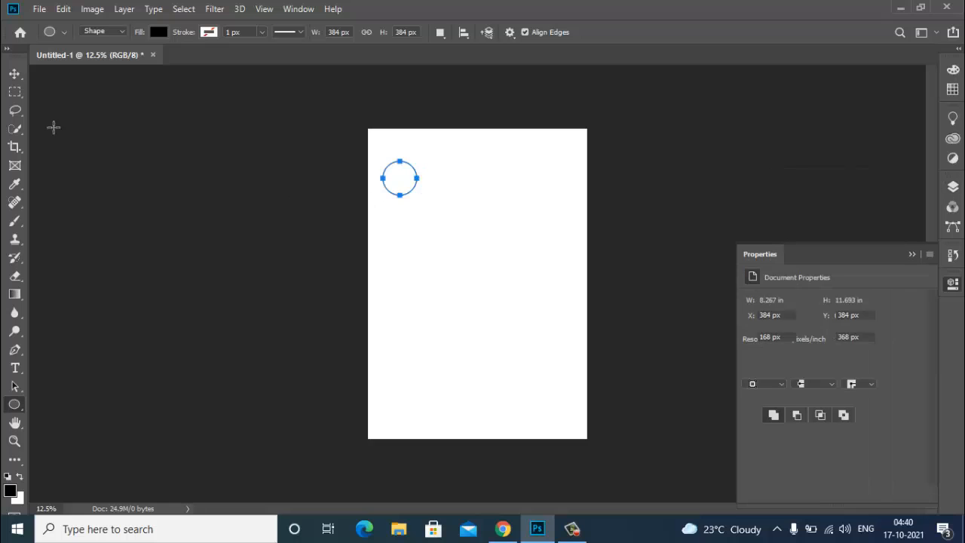
{"action": "left_click", "coordinate": [15, 76]}
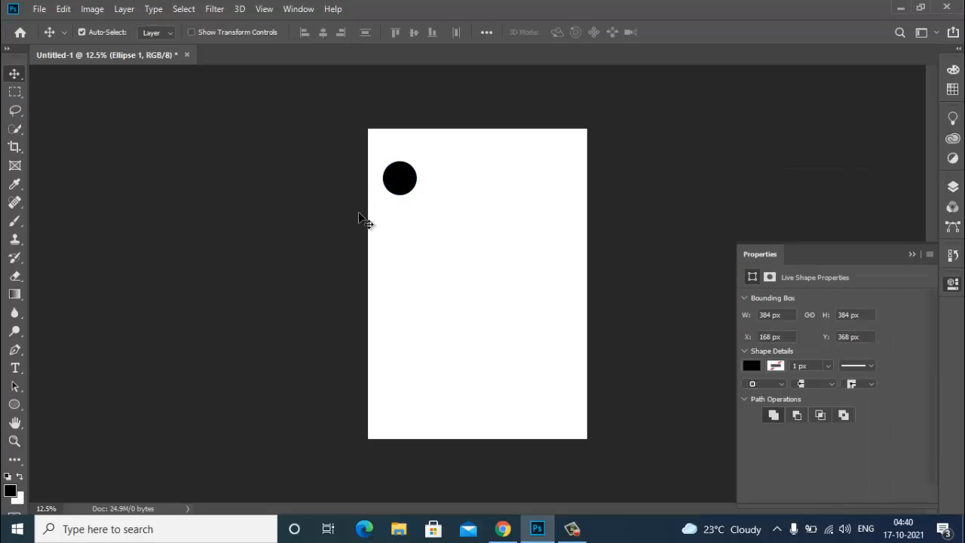
- Free-transform the circle to 468 px and move it down the page to X 86 px, Y 2078 px
{"action": "key", "text": "ctrl+t"}
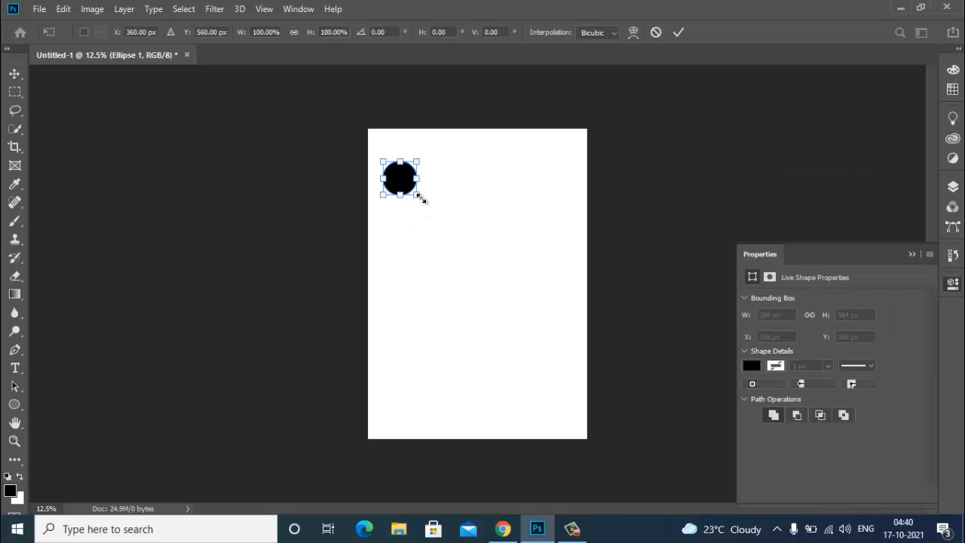
{"action": "left_click_drag", "start_coordinate": [424, 202], "coordinate": [407, 341]}
{"action": "left_click", "coordinate": [678, 32]}
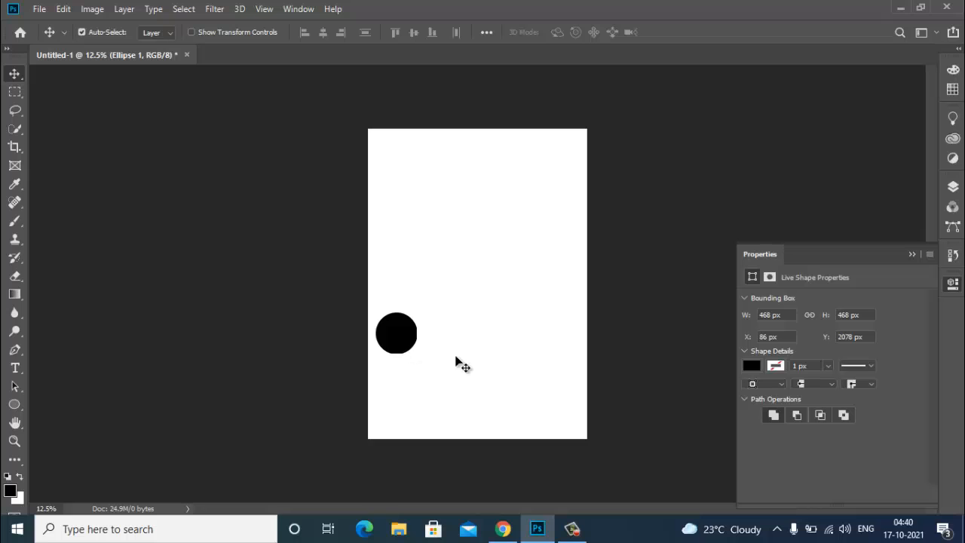
- Move the circle up to Y 1520 px and place a copy touching its right side at X 554 px
{"action": "key", "text": "ctrl+plus"}
{"action": "key", "text": "ctrl+plus"}
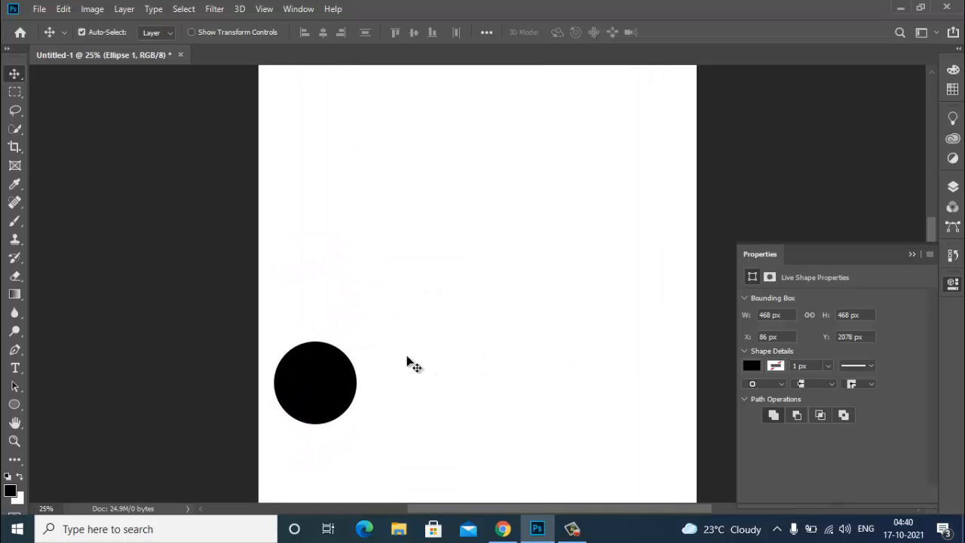
{"action": "left_click_drag", "start_coordinate": [394, 364], "coordinate": [410, 189]}
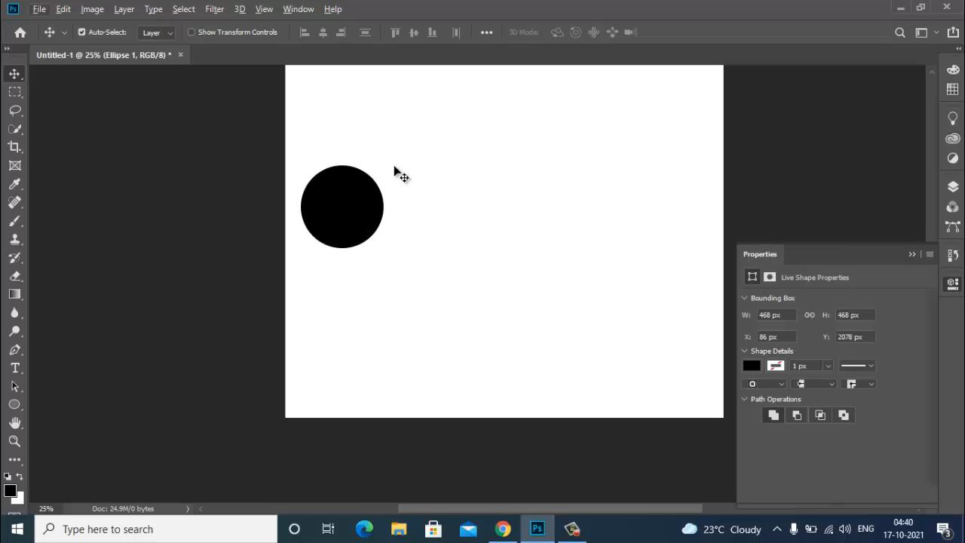
{"action": "left_click_drag", "start_coordinate": [411, 181], "coordinate": [414, 254]}
{"action": "left_click_drag", "start_coordinate": [367, 227], "coordinate": [452, 121]}
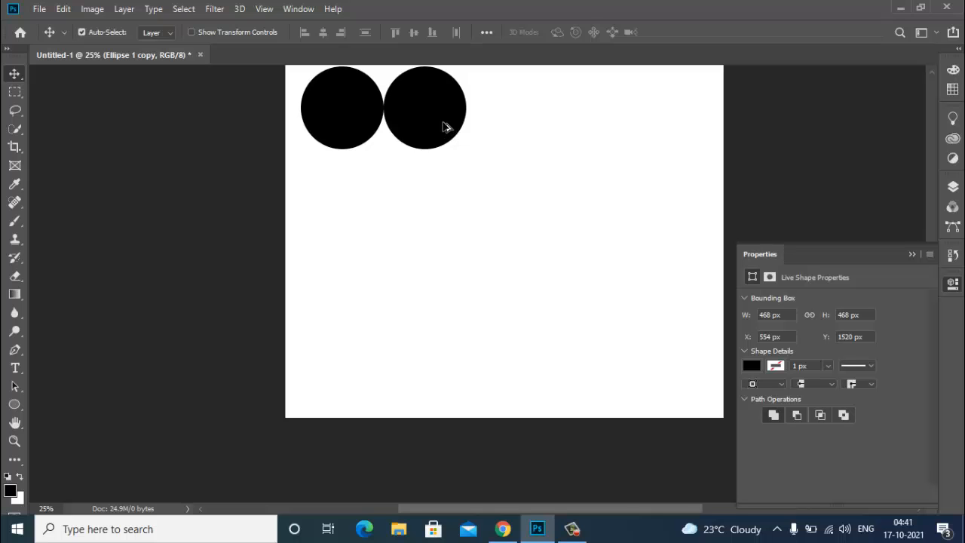
- Complete a row of five touching circles and duplicate the row four times below, offsetting alternate rows by half a circle
{"action": "left_click_drag", "start_coordinate": [445, 126], "coordinate": [694, 126]}
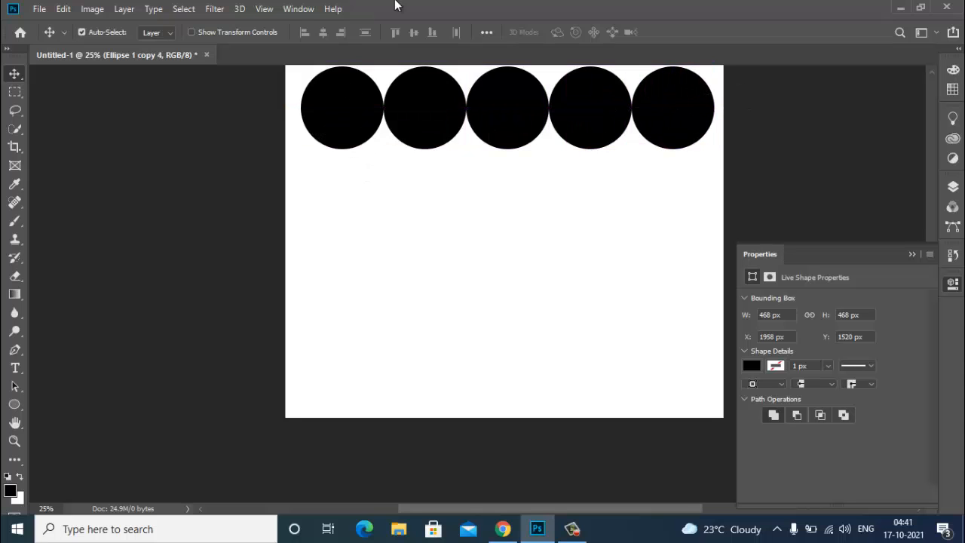
{"action": "left_click", "coordinate": [953, 188]}
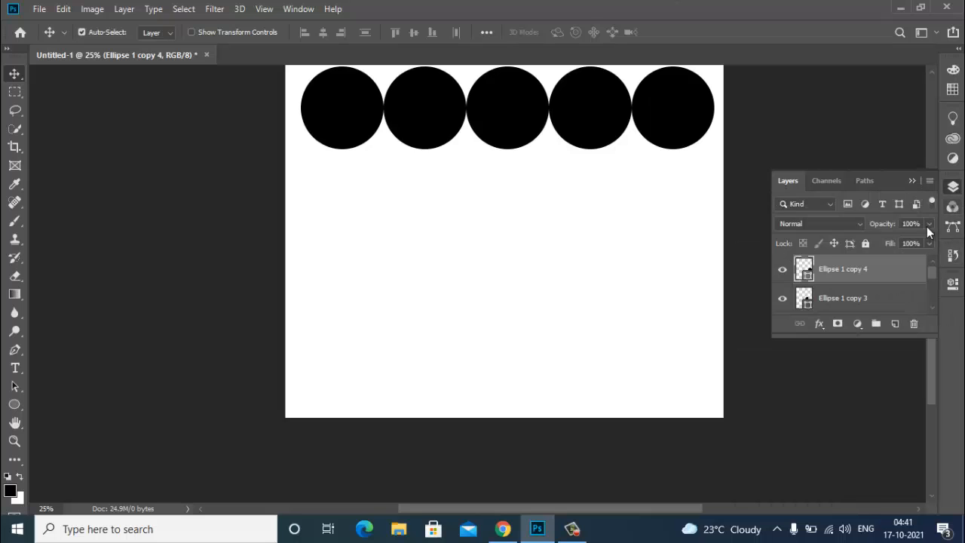
{"action": "left_click_drag", "start_coordinate": [865, 350], "coordinate": [856, 488]}
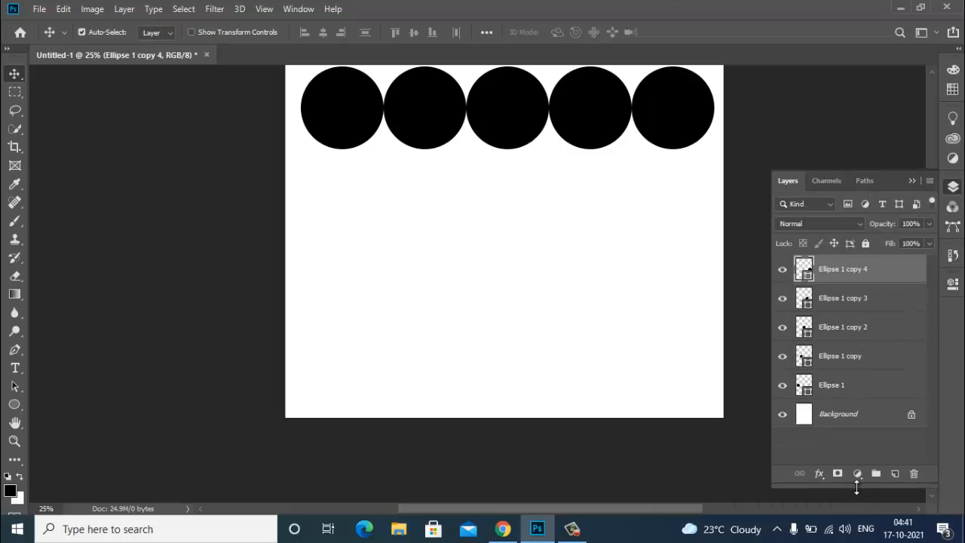
{"action": "left_click", "coordinate": [846, 392], "text": "shift"}
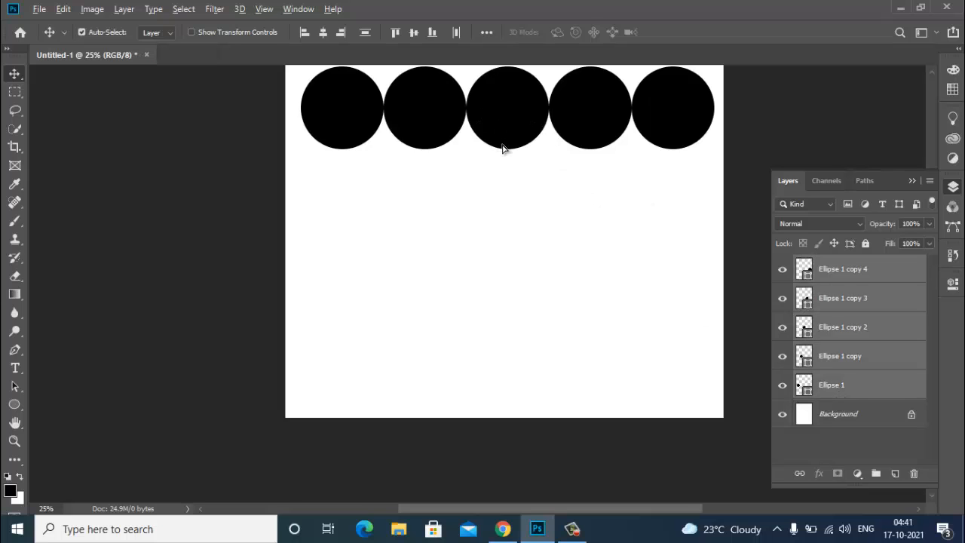
{"action": "left_click_drag", "start_coordinate": [503, 148], "coordinate": [511, 413]}
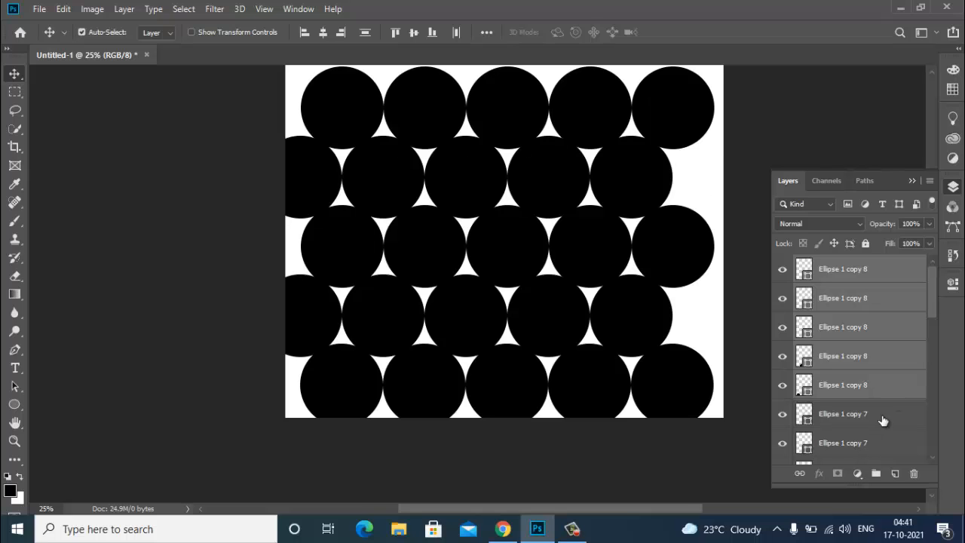
- Select all the ellipse layers and move the circle pattern sideways until its outermost circles touch the page's right edge
{"action": "scroll", "coordinate": [925, 393], "scroll_direction": "down", "scroll_amount": 10}
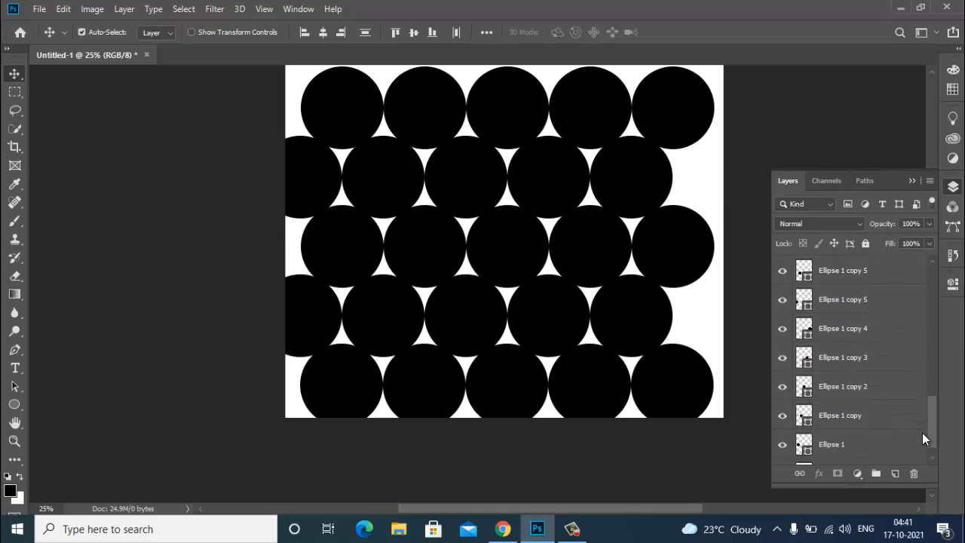
{"action": "scroll", "coordinate": [924, 415], "scroll_direction": "down", "scroll_amount": 1}
{"action": "left_click_drag", "start_coordinate": [927, 396], "coordinate": [935, 481]}
{"action": "left_click", "coordinate": [882, 273]}
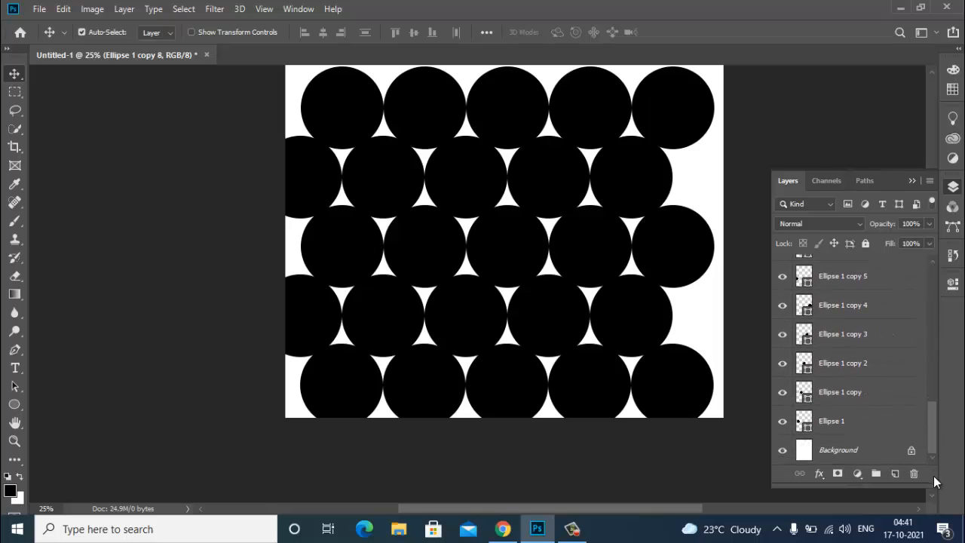
{"action": "left_click", "coordinate": [842, 424], "text": "shift"}
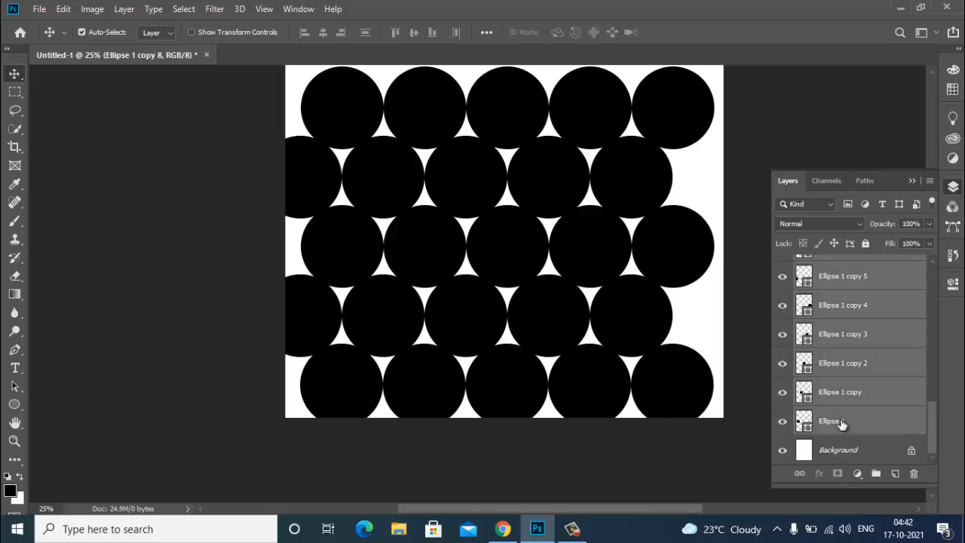
{"action": "left_click_drag", "start_coordinate": [584, 249], "coordinate": [598, 254]}
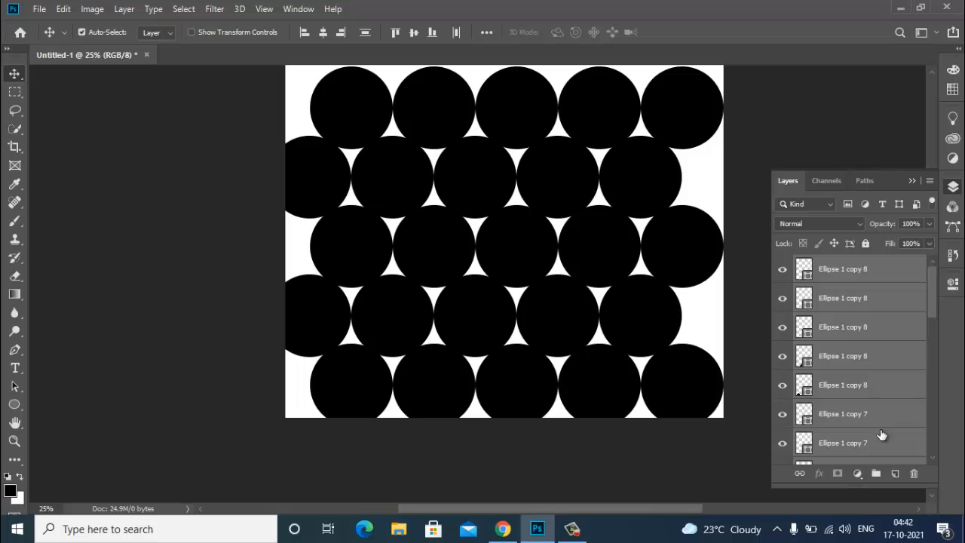
- Group the selected ellipse layers and name the group CIRCLES
{"action": "left_click", "coordinate": [876, 474]}
{"action": "double_click", "coordinate": [836, 263]}
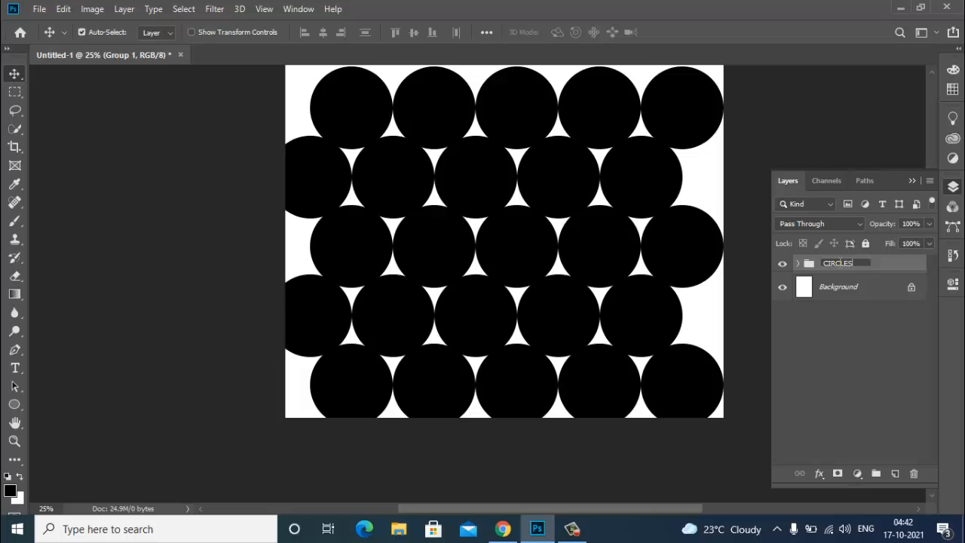
{"action": "key", "text": "Return"}
- Place the photo of oranges among green leaves from Downloads as an embedded image, scaled to about 19.78% across the page width
{"action": "left_click", "coordinate": [33, 9]}
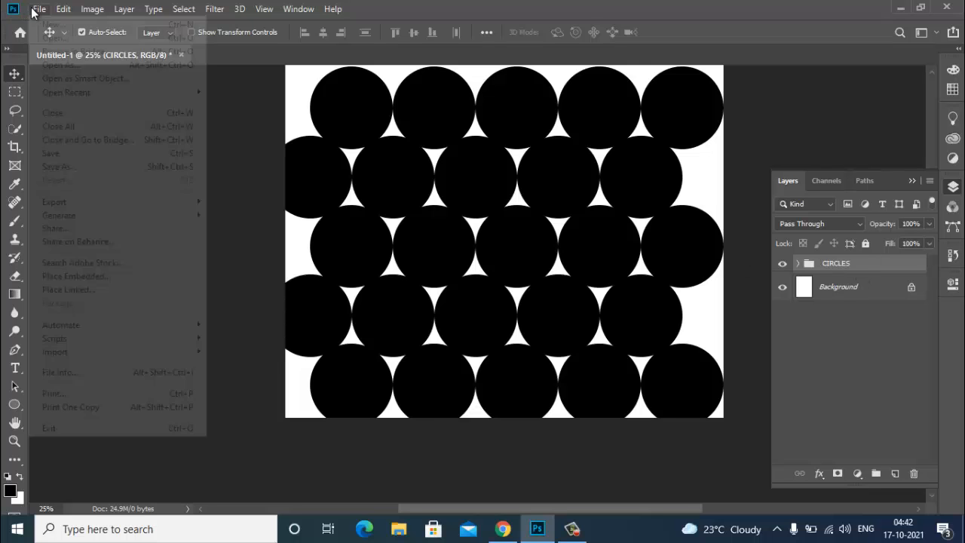
{"action": "left_click", "coordinate": [62, 276]}
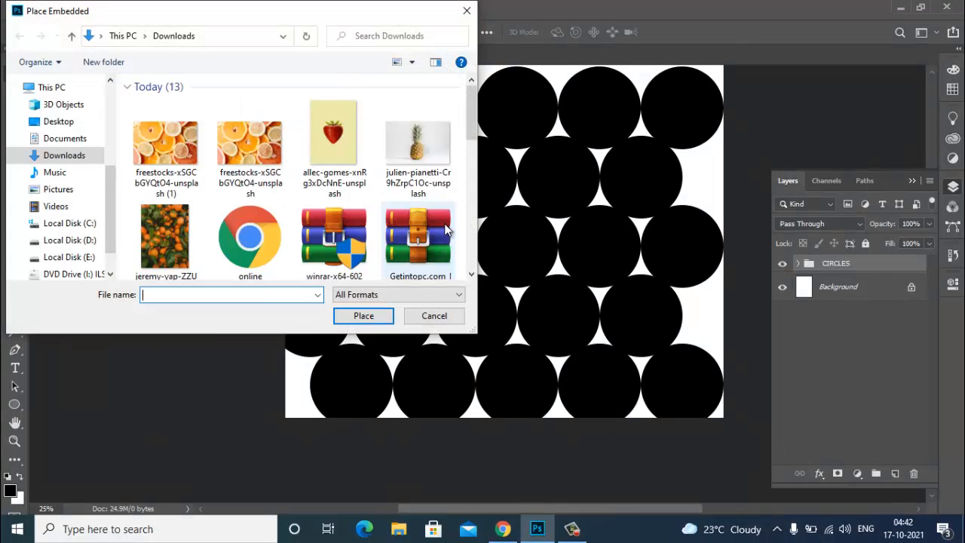
{"action": "left_click", "coordinate": [162, 243]}
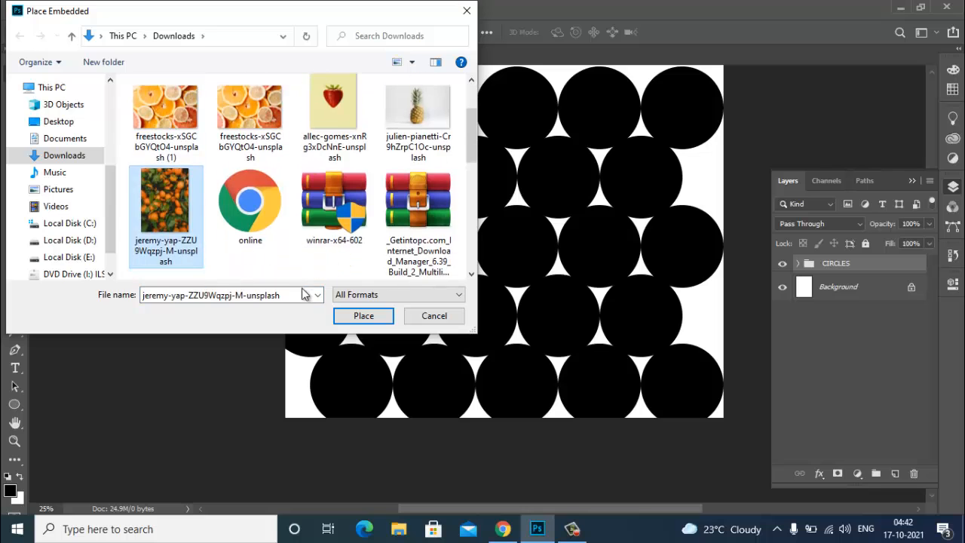
{"action": "left_click", "coordinate": [364, 315]}
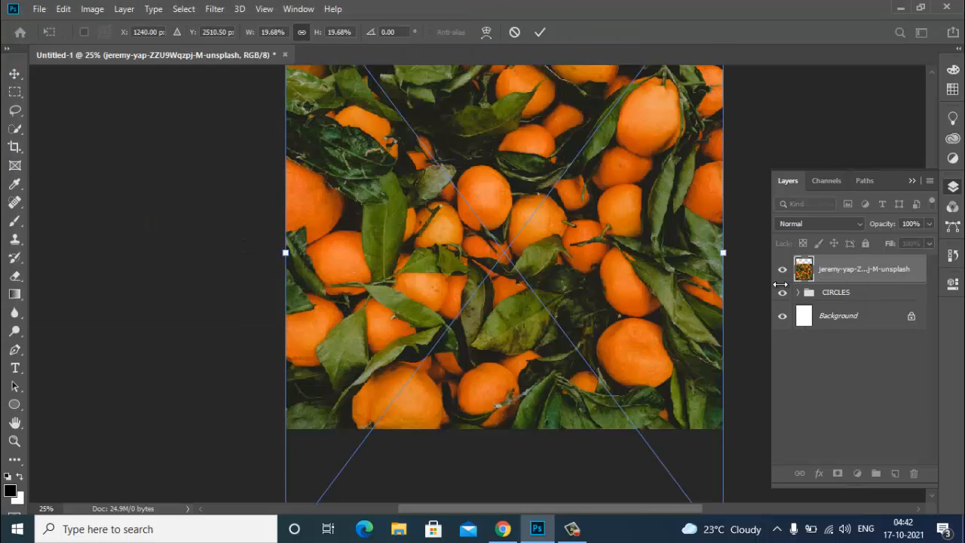
{"action": "key", "text": "ctrl+minus"}
{"action": "key", "text": "ctrl+minus"}
{"action": "key", "text": "ctrl+minus"}
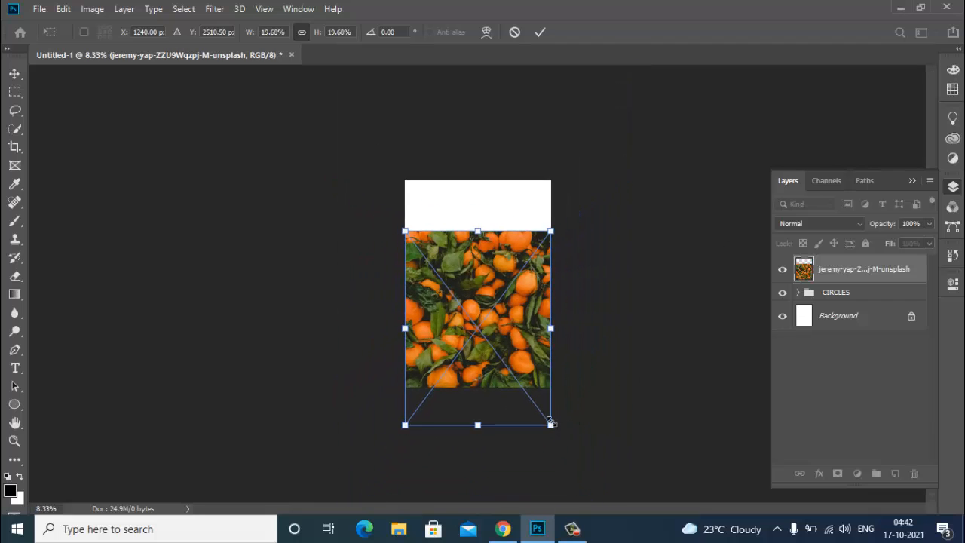
{"action": "left_click_drag", "start_coordinate": [551, 424], "coordinate": [559, 413]}
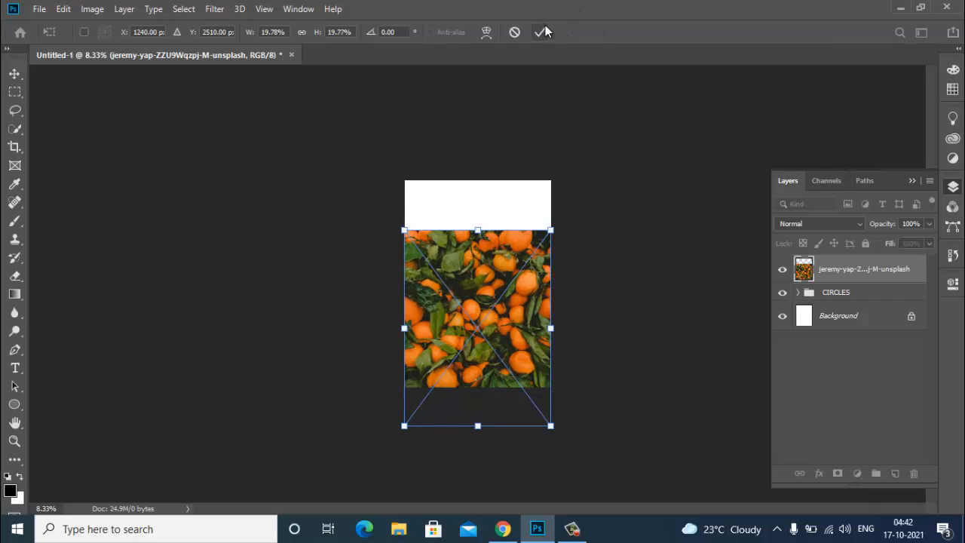
{"action": "left_click", "coordinate": [542, 32]}
- Clip the oranges photo to the CIRCLES group with a clipping mask
{"action": "right_click", "coordinate": [847, 278]}
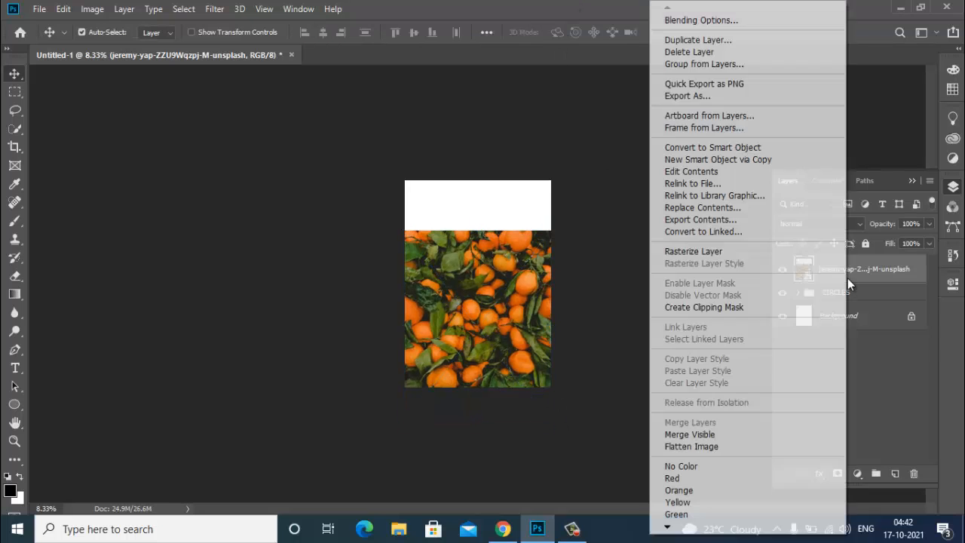
{"action": "left_click", "coordinate": [707, 310]}
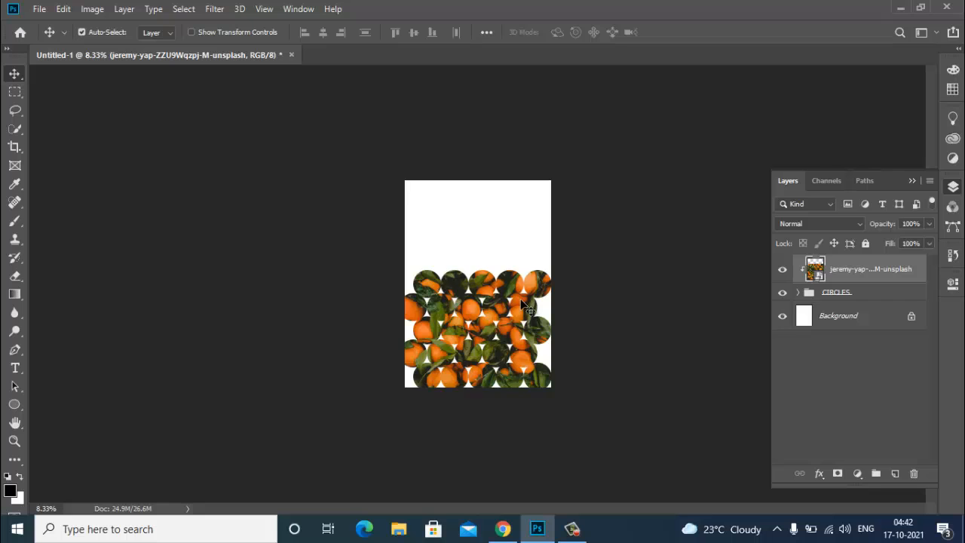
{"action": "key", "text": "ctrl+plus"}
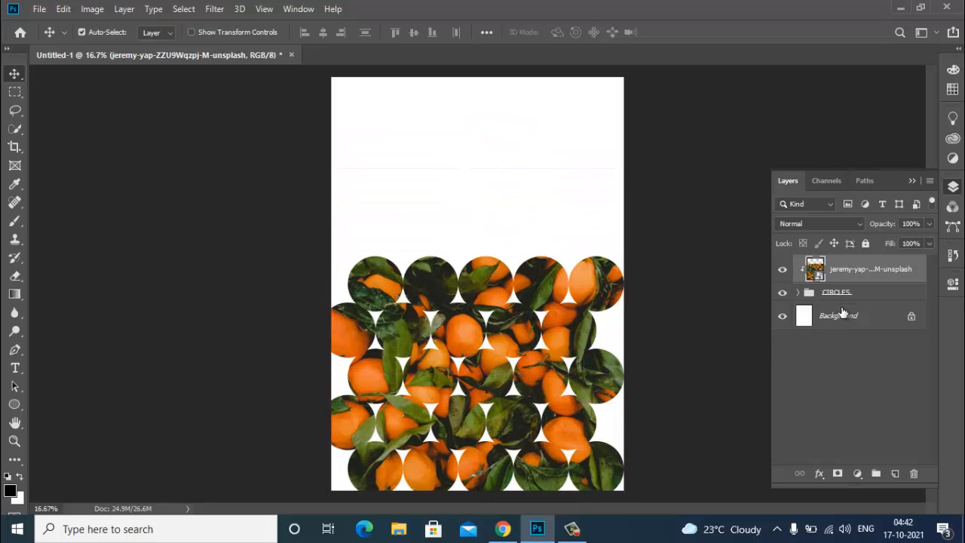
- Add a Solid Color fill layer in light orange directly above the Background layer
{"action": "left_click", "coordinate": [842, 320]}
{"action": "left_click", "coordinate": [857, 474]}
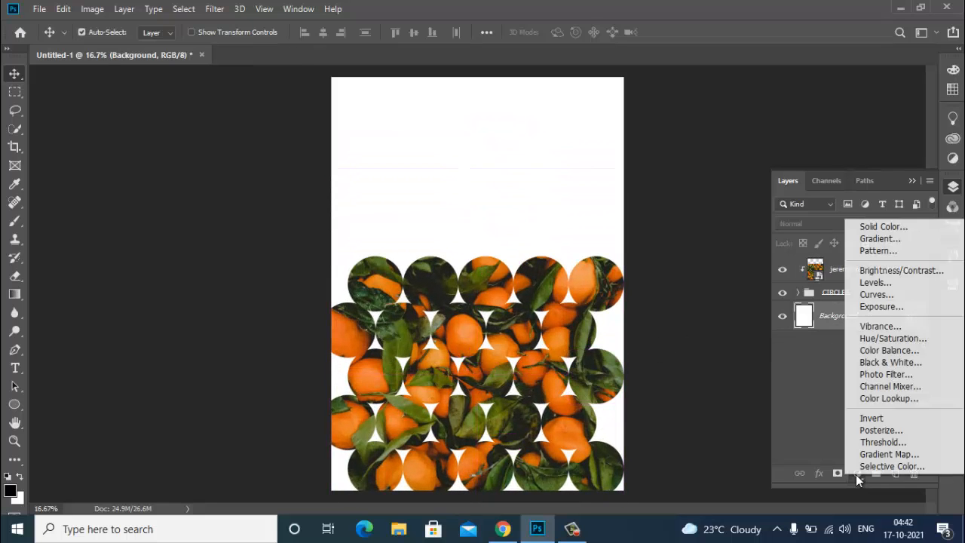
{"action": "left_click", "coordinate": [878, 226]}
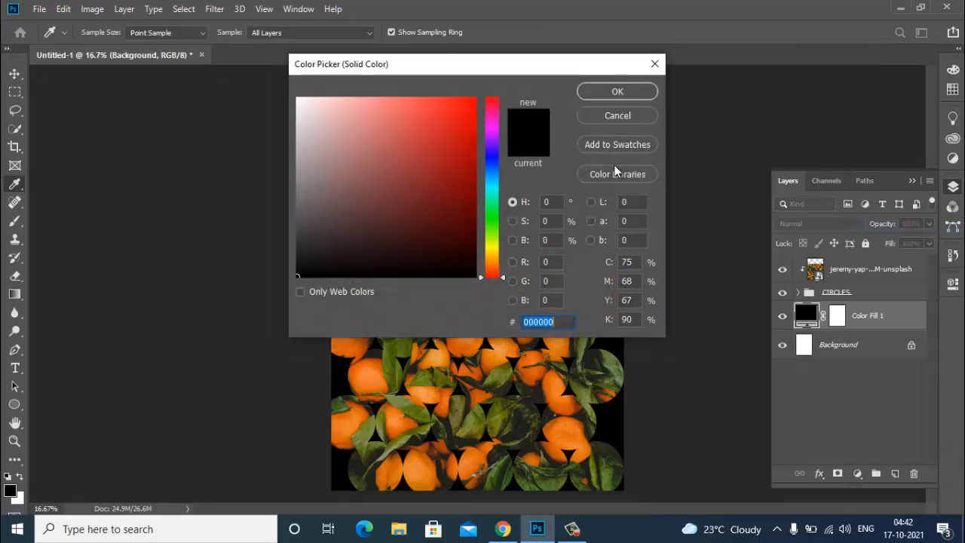
{"action": "left_click_drag", "start_coordinate": [487, 209], "coordinate": [492, 263]}
{"action": "mouse_move", "coordinate": [422, 111]}
{"action": "left_mouse_down"}
{"action": "mouse_move", "coordinate": [387, 97]}
{"action": "mouse_move", "coordinate": [427, 107]}
{"action": "left_mouse_up"}
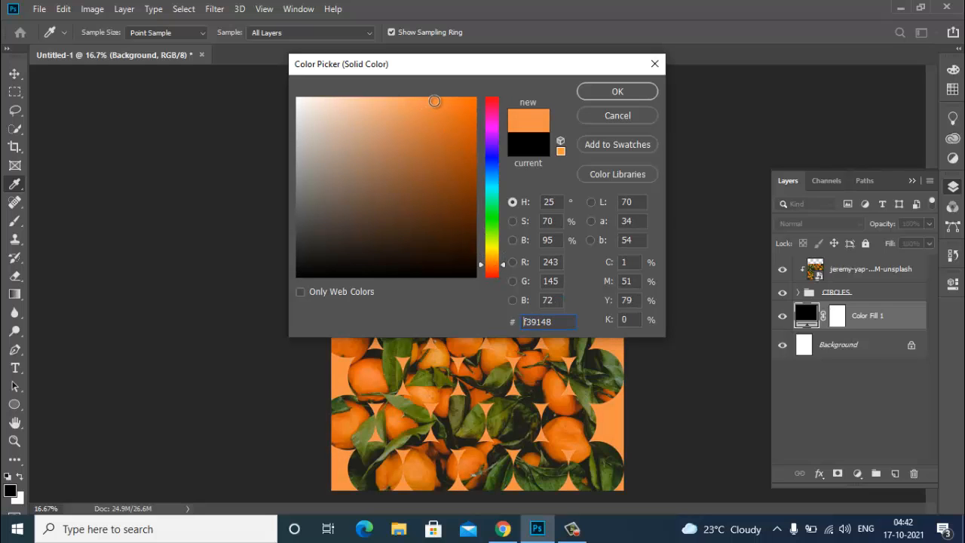
{"action": "left_click", "coordinate": [617, 91]}
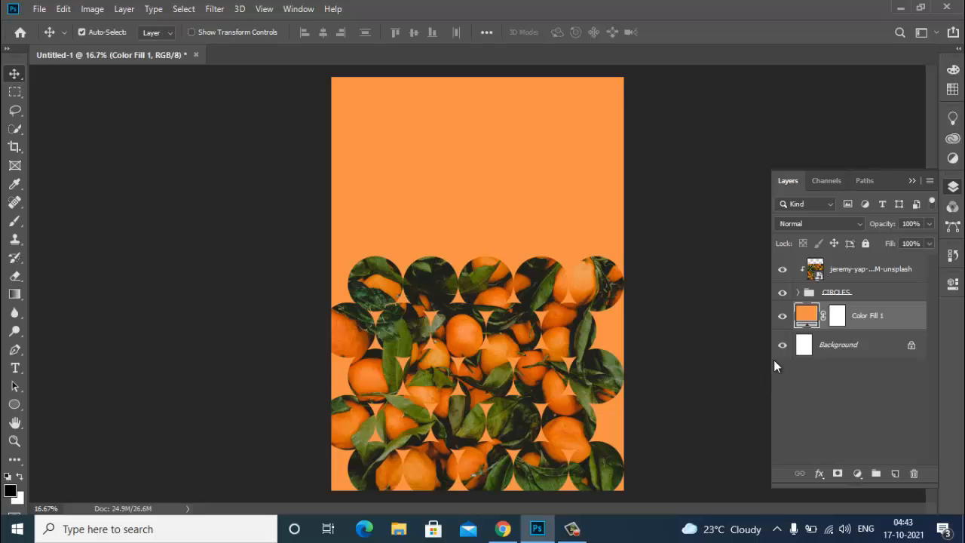
- Hide and show the clipped photo to compare the circles with and without it, and view the whole page
{"action": "left_click", "coordinate": [780, 271]}
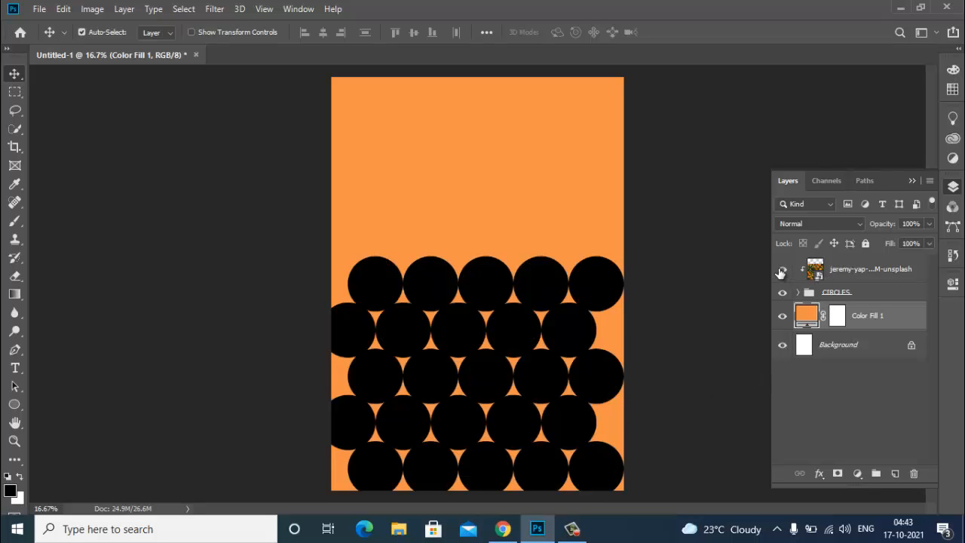
{"action": "left_click", "coordinate": [781, 271]}
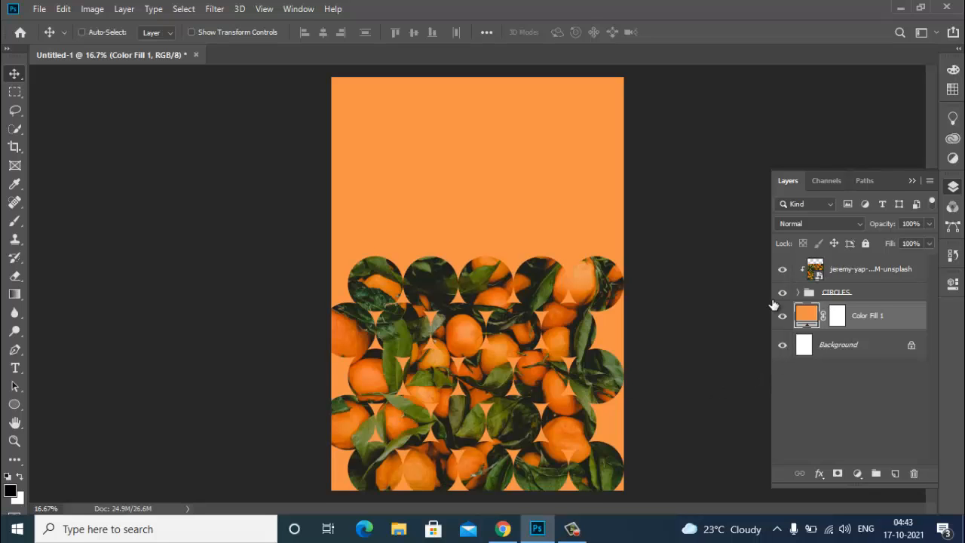
{"action": "key", "text": "ctrl+minus"}
{"action": "key", "text": "ctrl+minus"}
{"action": "key", "text": "ctrl+plus"}
{"action": "key", "text": "ctrl+plus"}
- Set the Solid Color fill layer to black (000000) and toggle its visibility off and on to compare
{"action": "double_click", "coordinate": [807, 317]}
{"action": "mouse_move", "coordinate": [399, 134]}
{"action": "left_mouse_down"}
{"action": "mouse_move", "coordinate": [403, 186]}
{"action": "mouse_move", "coordinate": [383, 226]}
{"action": "mouse_move", "coordinate": [342, 252]}
{"action": "mouse_move", "coordinate": [315, 254]}
{"action": "mouse_move", "coordinate": [349, 234]}
{"action": "mouse_move", "coordinate": [295, 268]}
{"action": "mouse_move", "coordinate": [294, 282]}
{"action": "left_mouse_up"}
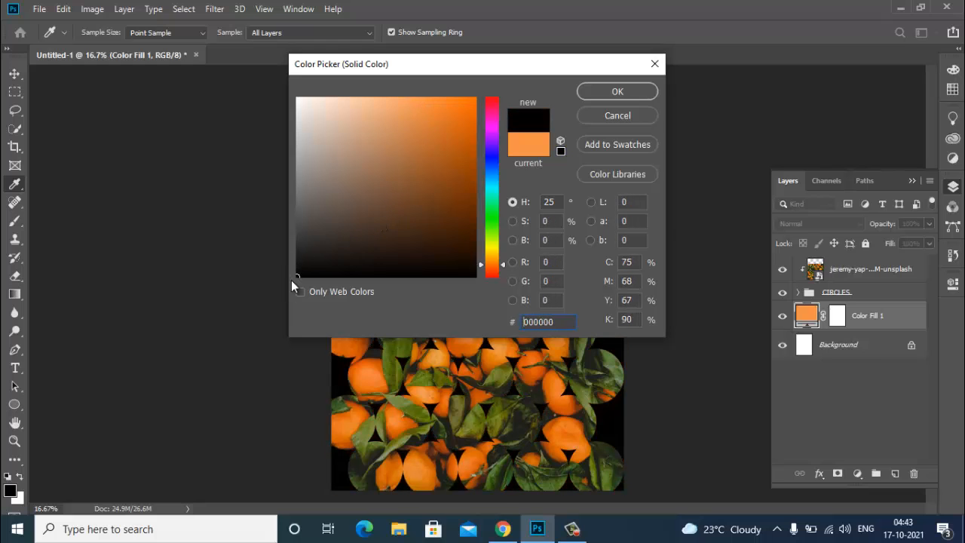
{"action": "left_click", "coordinate": [614, 91]}
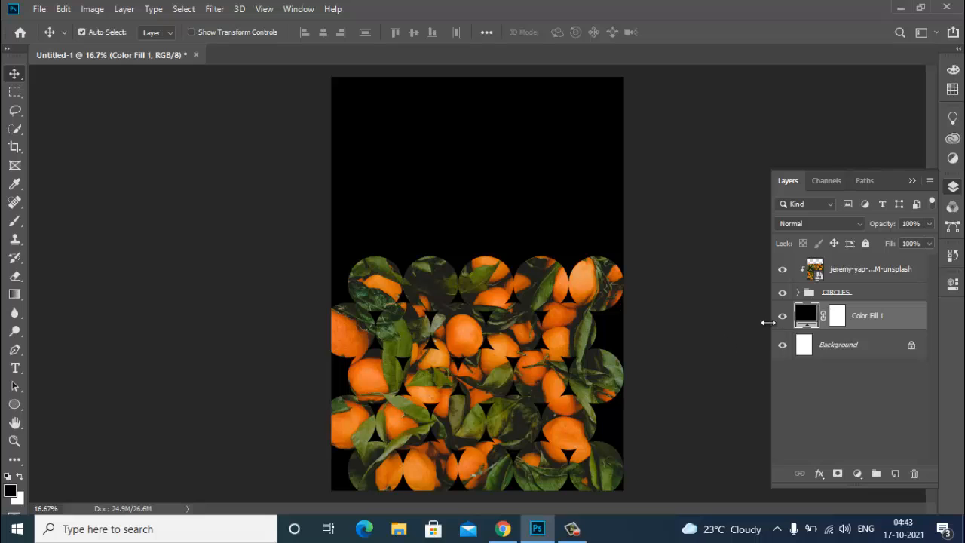
{"action": "left_click", "coordinate": [782, 317]}
{"action": "left_click", "coordinate": [782, 317]}
- Release the clipping mask from the oranges photo layer
{"action": "left_click", "coordinate": [854, 273]}
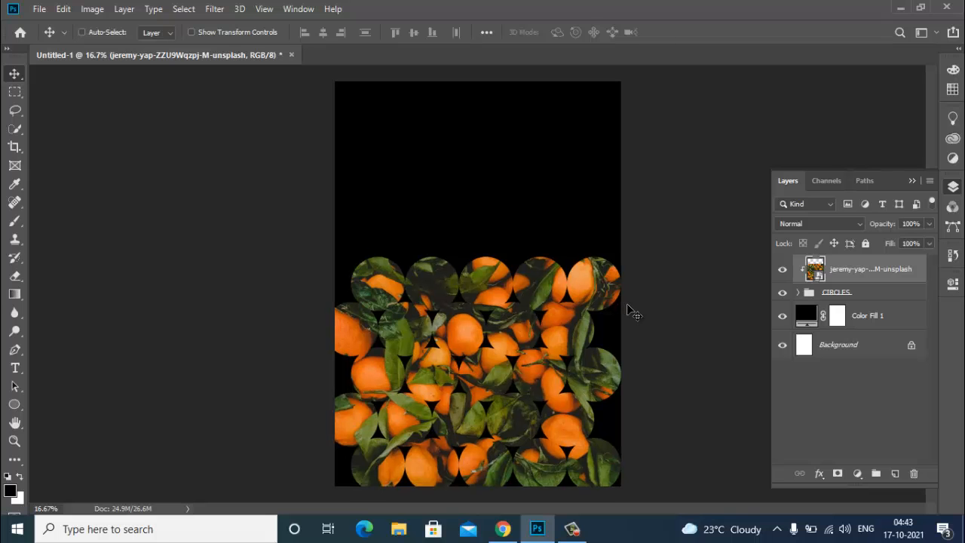
{"action": "key", "text": "ctrl+minus"}
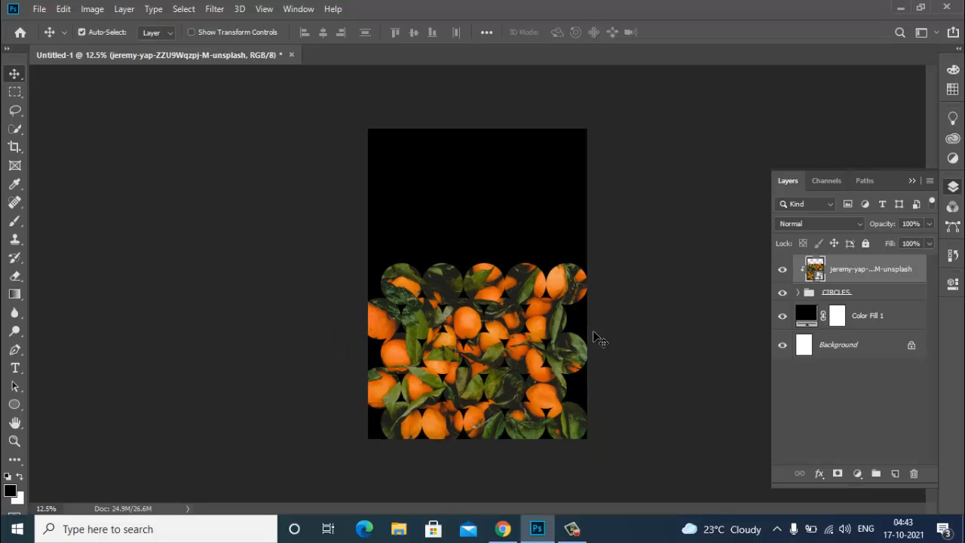
{"action": "right_click", "coordinate": [838, 269]}
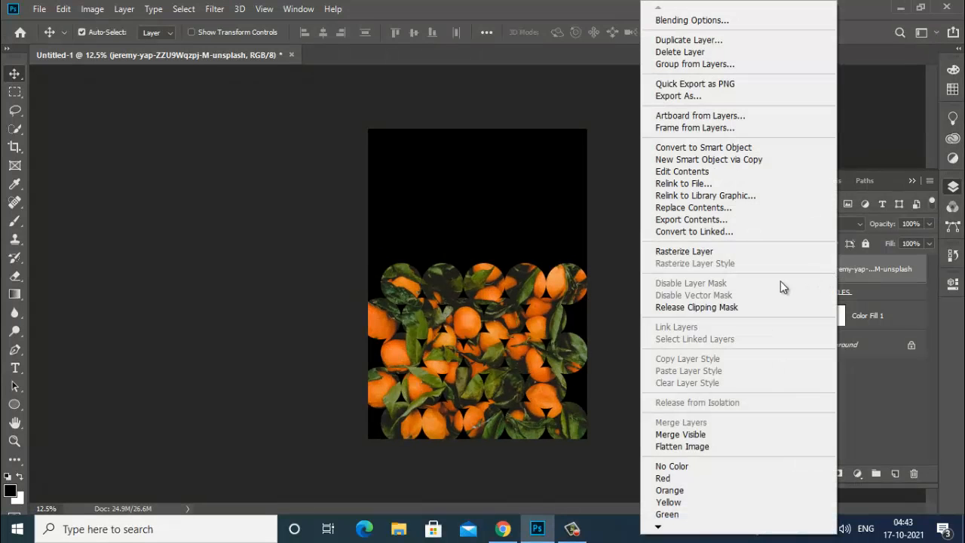
{"action": "left_click", "coordinate": [744, 308]}
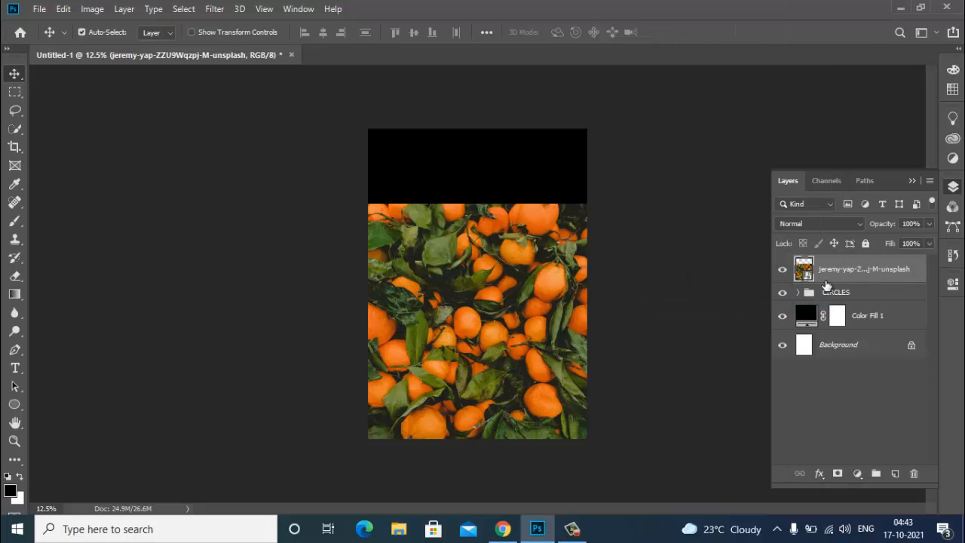
{"action": "right_click", "coordinate": [840, 275]}
{"action": "left_click", "coordinate": [879, 279]}
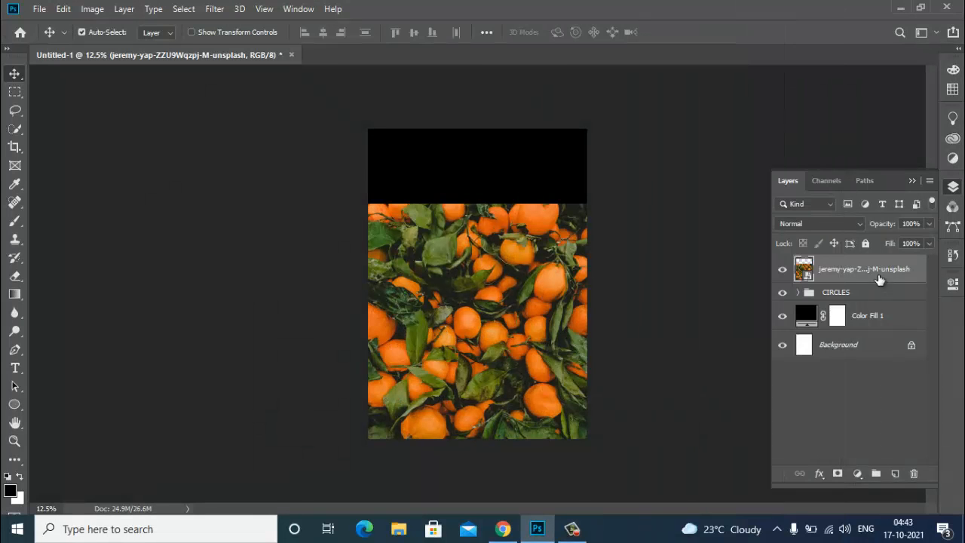
{"action": "left_click", "coordinate": [871, 322]}
{"action": "right_click", "coordinate": [865, 320]}
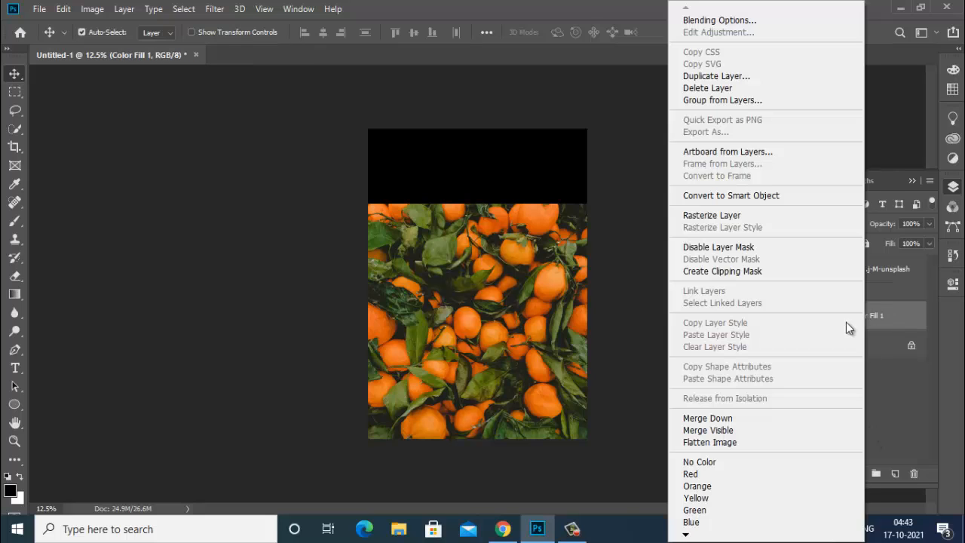
{"action": "left_click", "coordinate": [617, 273]}
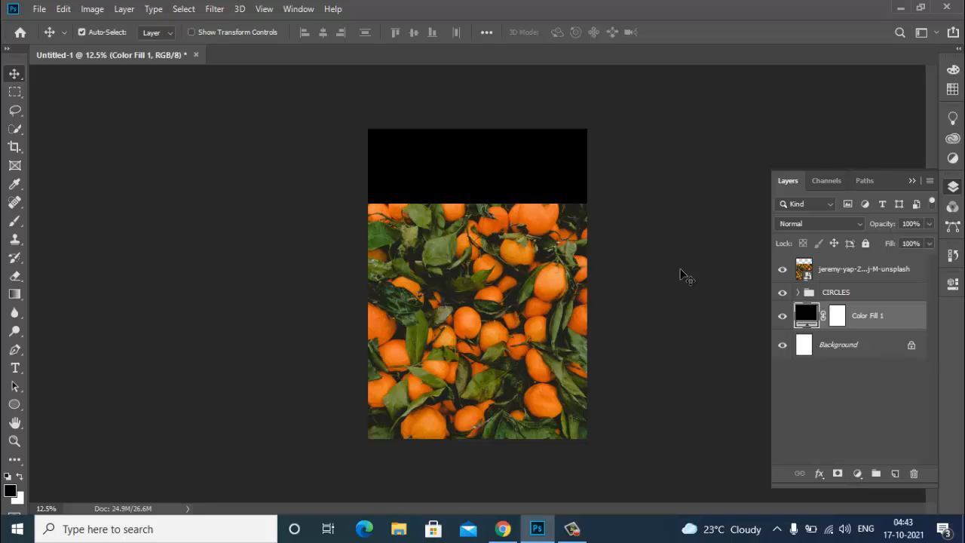
{"action": "left_click", "coordinate": [914, 179]}
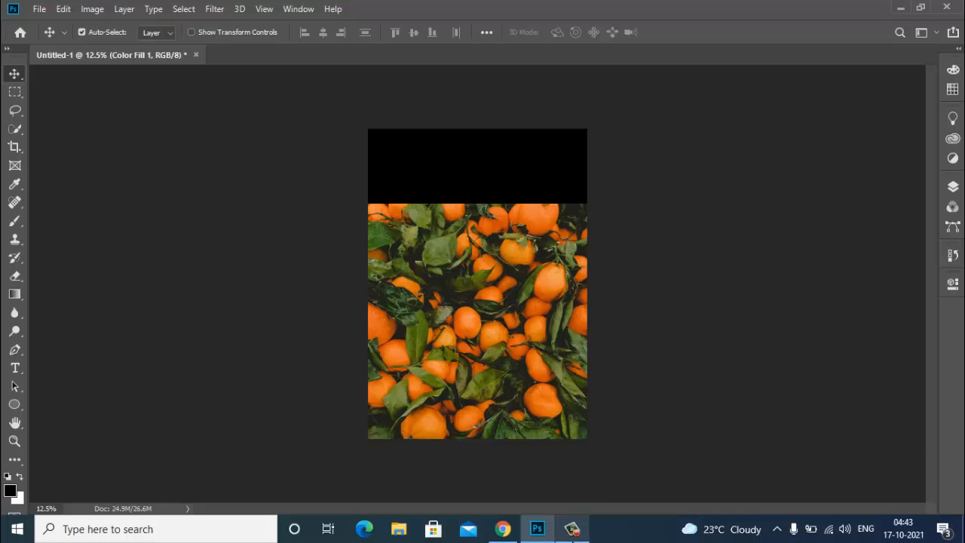
{"action": "left_click", "coordinate": [572, 529]}
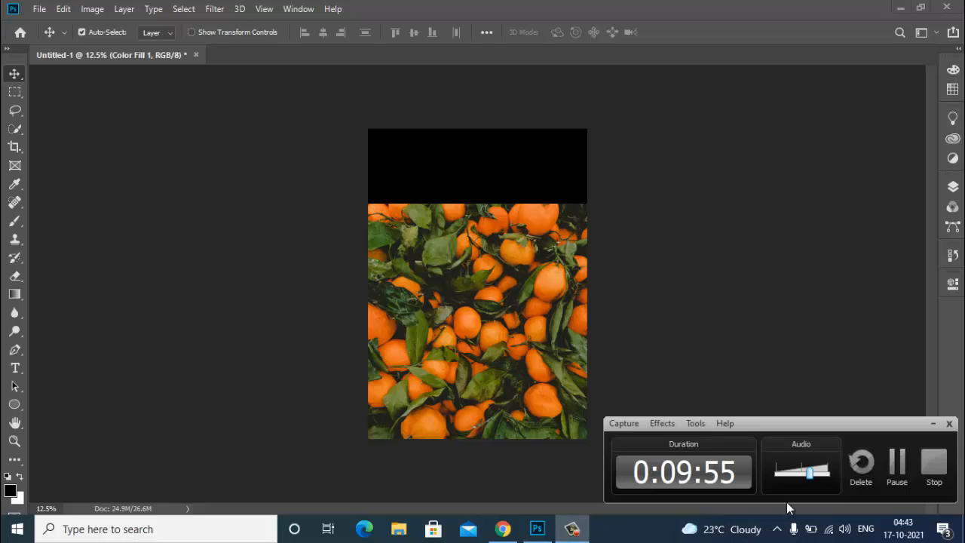
{"action": "left_click", "coordinate": [911, 467]}
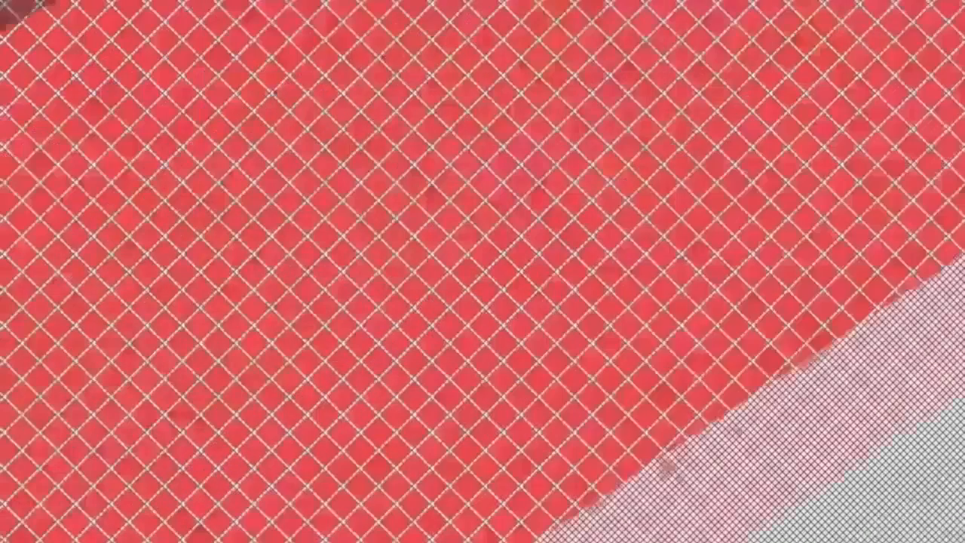